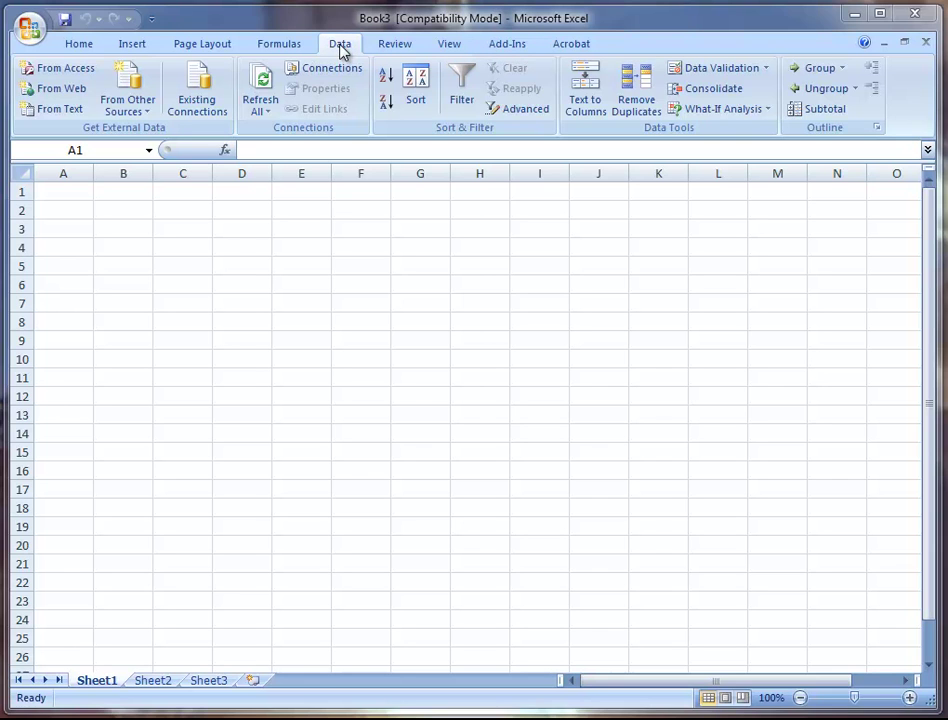
# From Excel's Data tab, start a From Microsoft Query import via From Other Sources
pyautogui.click(77, 45)
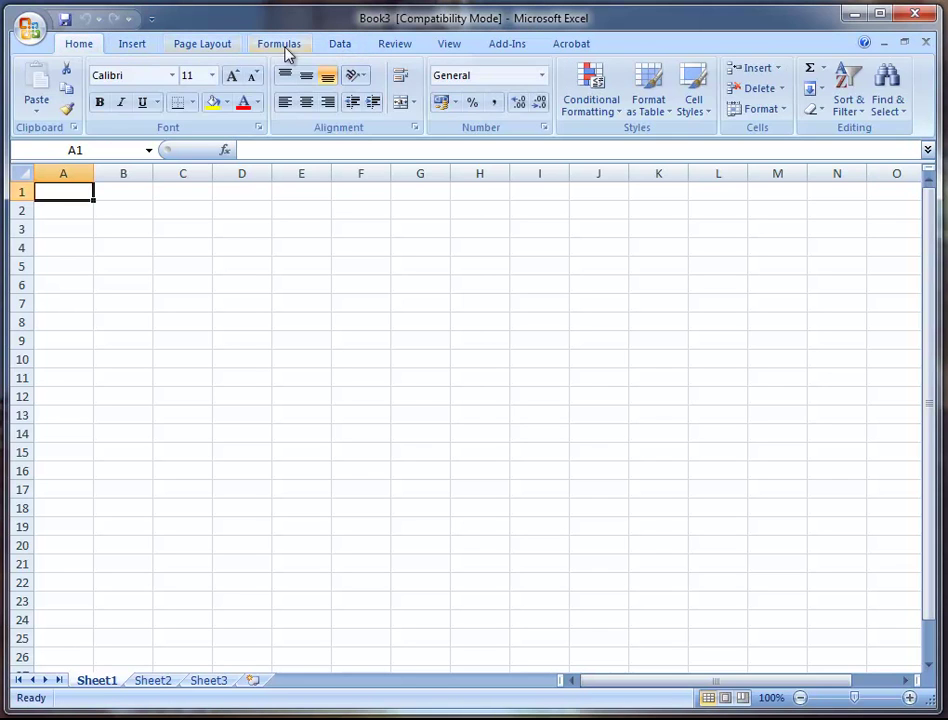
pyautogui.click(340, 47)
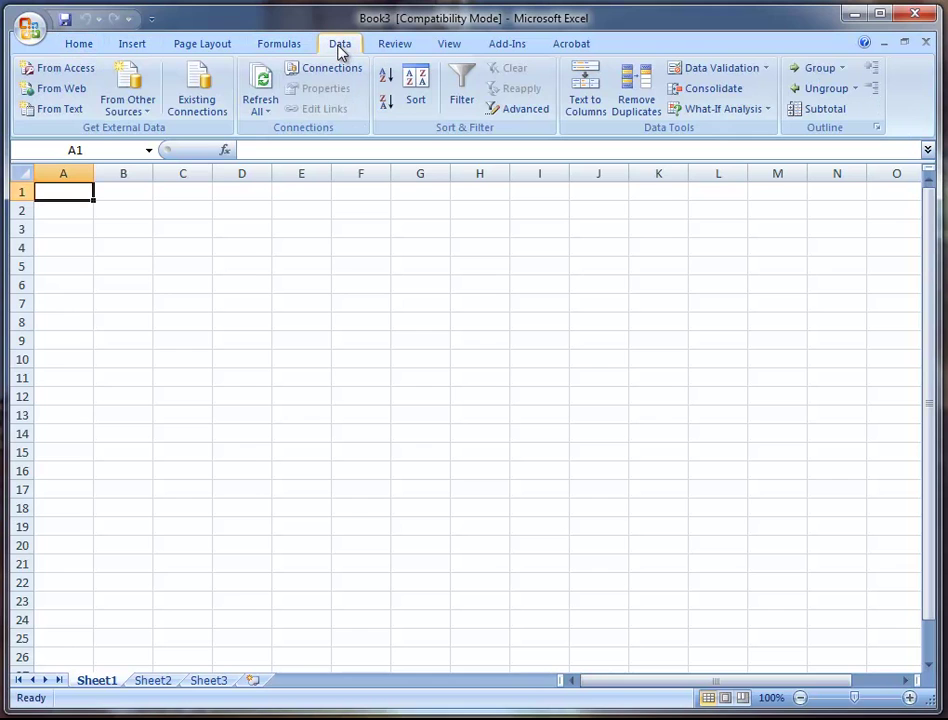
pyautogui.click(137, 116)
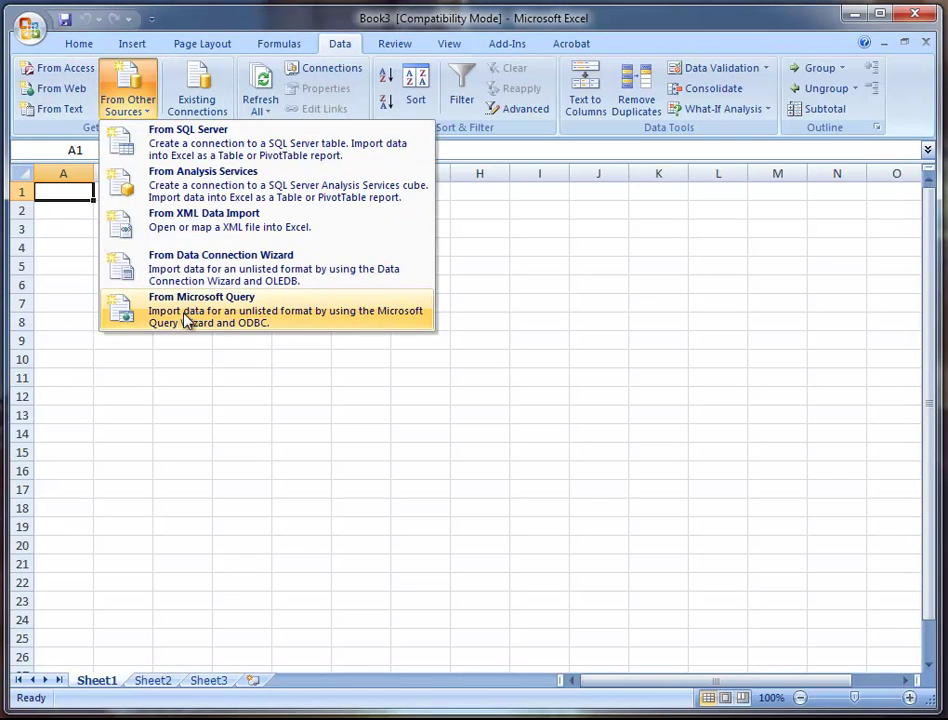
pyautogui.click(265, 321)
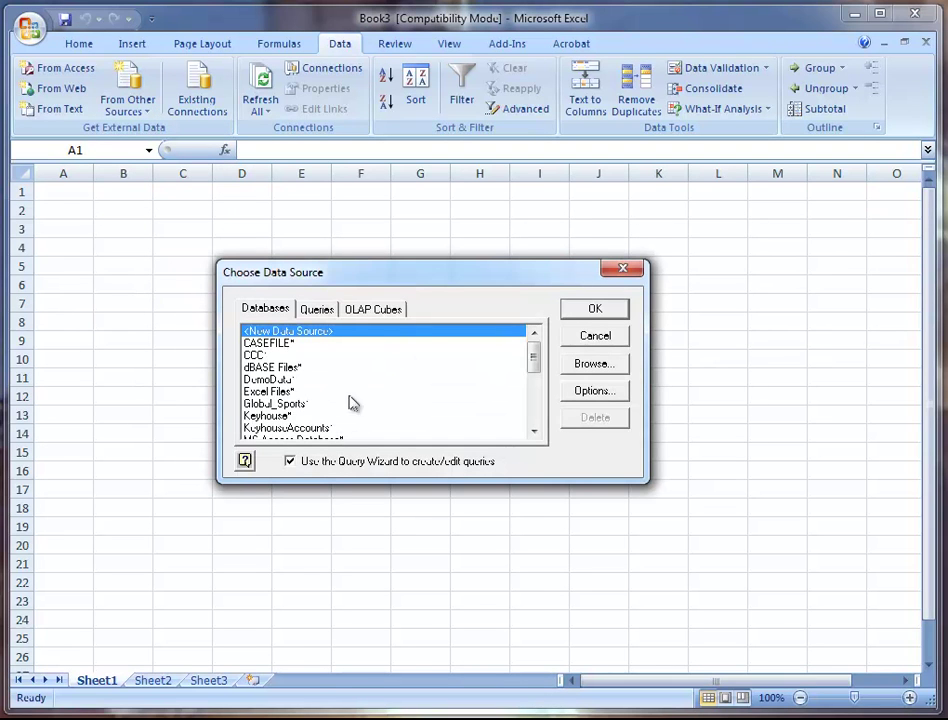
# Choose the Keyhouse data source and log in to SQL Server with the client login ID
pyautogui.click(291, 415)
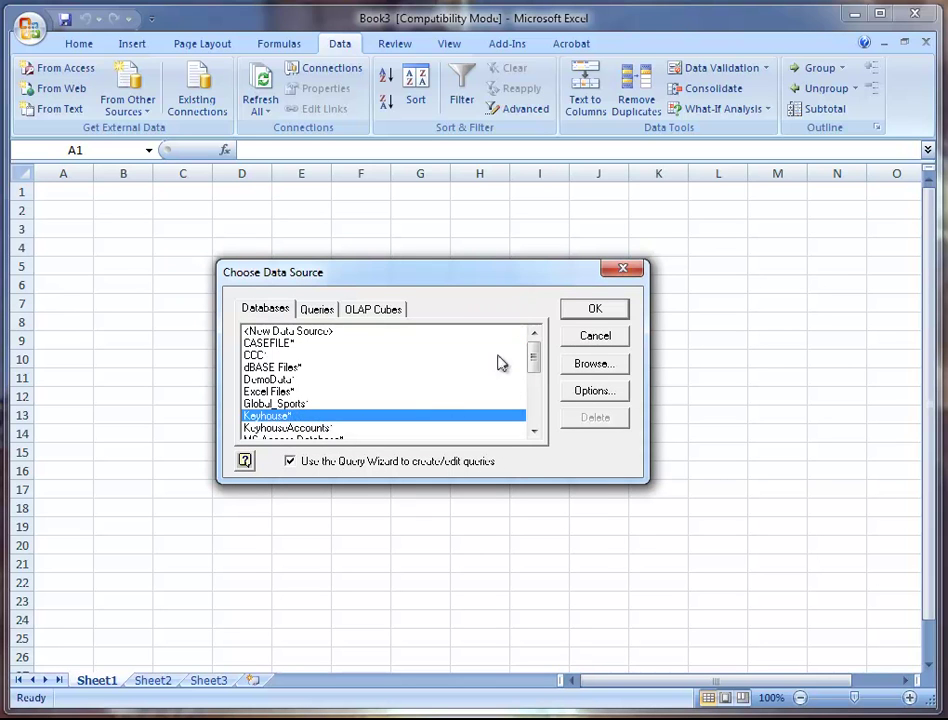
pyautogui.moveTo(544, 271); pyautogui.dragTo(608, 254)
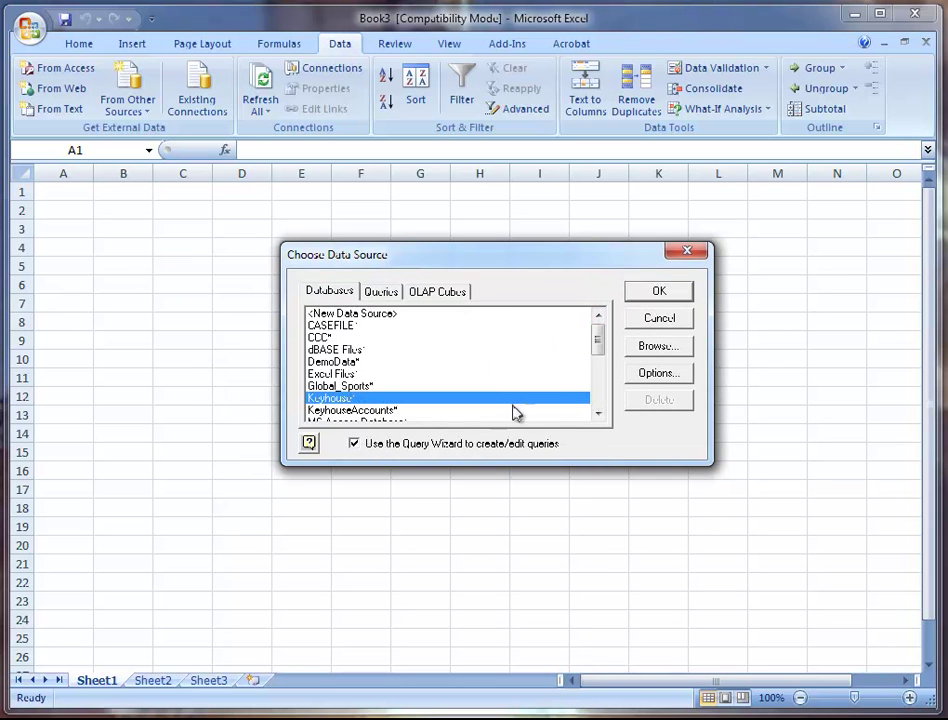
pyautogui.click(651, 293)
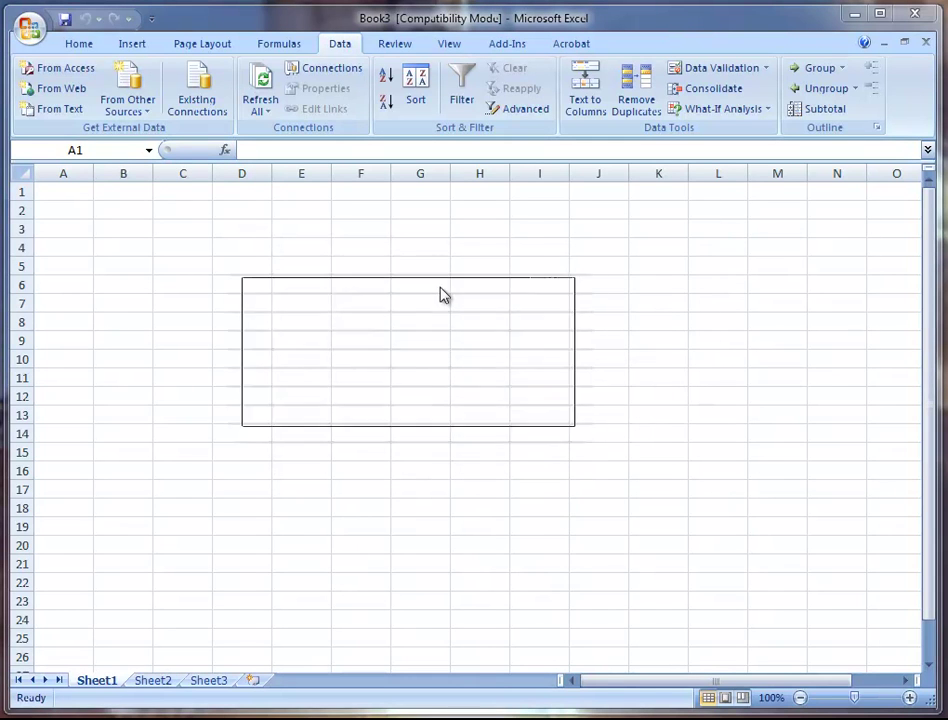
pyautogui.doubleClick(391, 376)
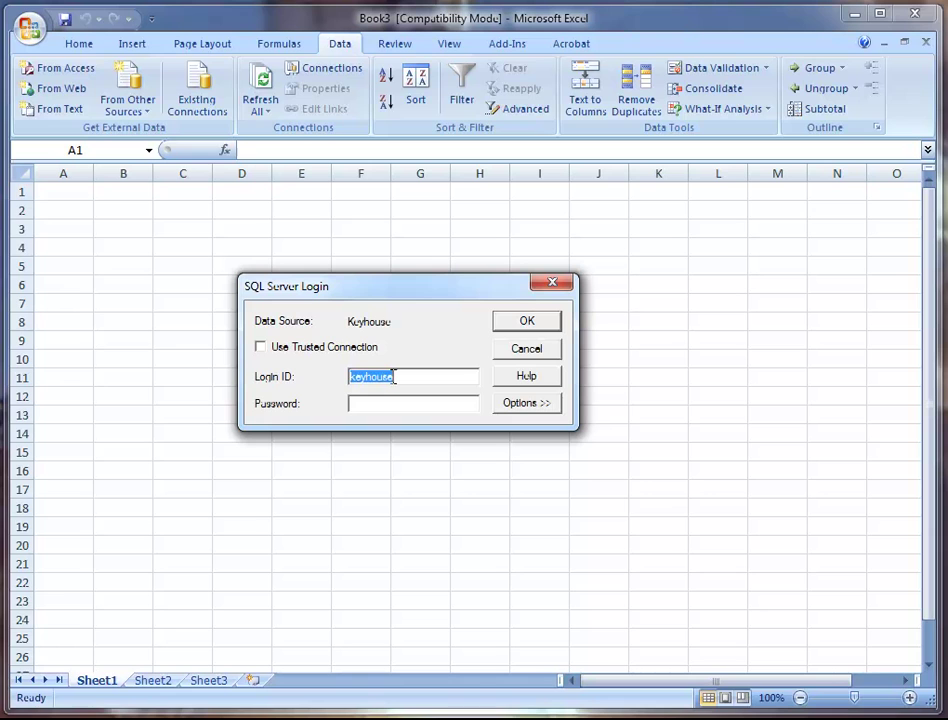
pyautogui.write('client')
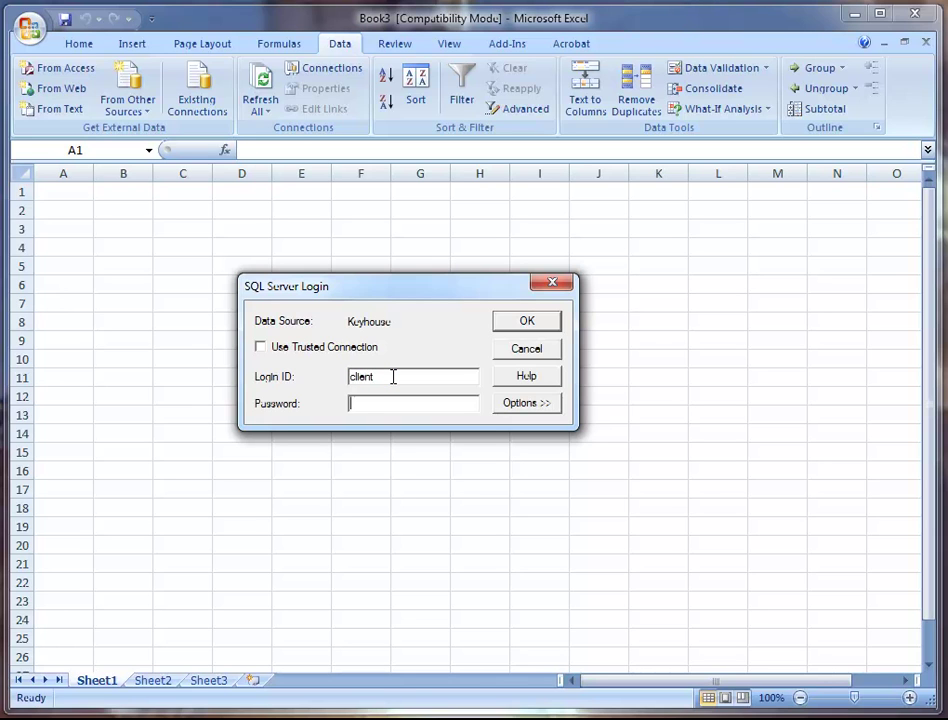
pyautogui.write('*****')
pyautogui.click(533, 326)
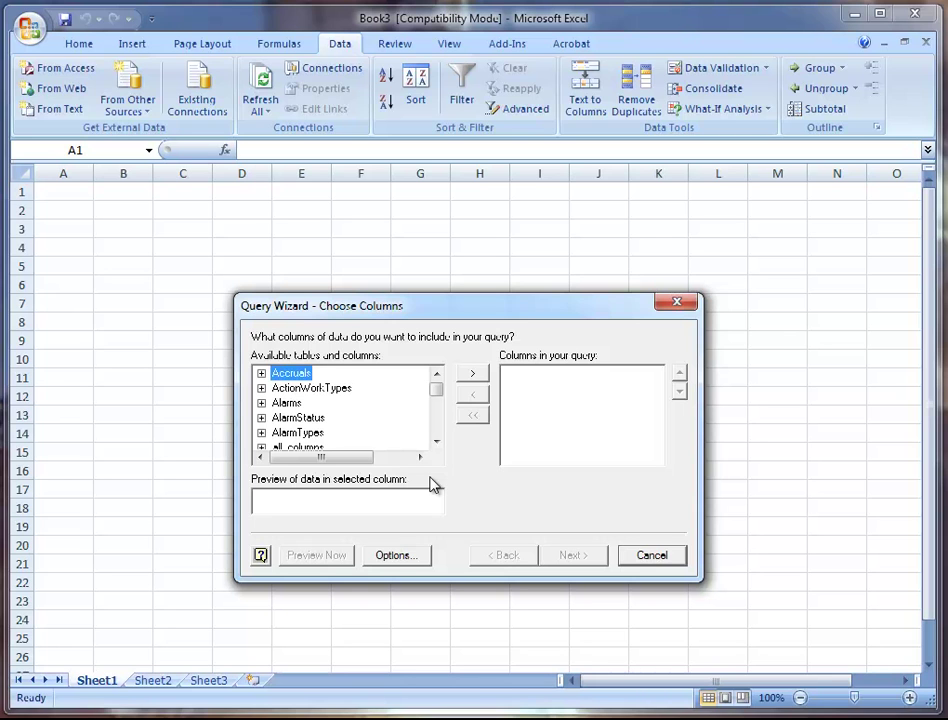
# Locate the Contacts table in the Query Wizard and expand its columns
pyautogui.click(436, 441)
pyautogui.click(436, 441)
pyautogui.click(436, 441)
pyautogui.click(436, 441)
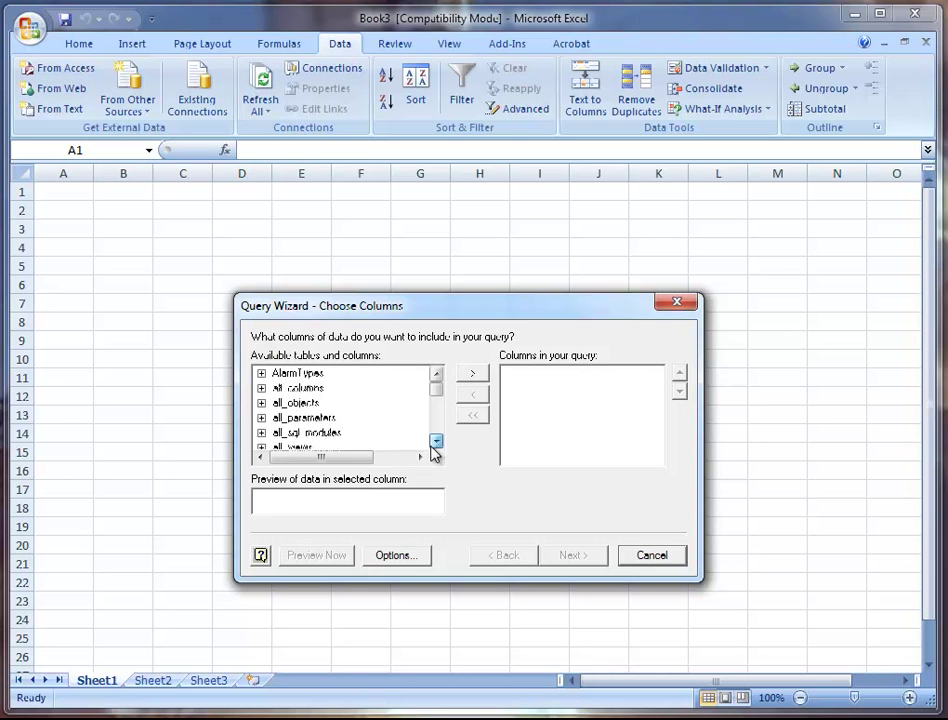
pyautogui.write('contacts')
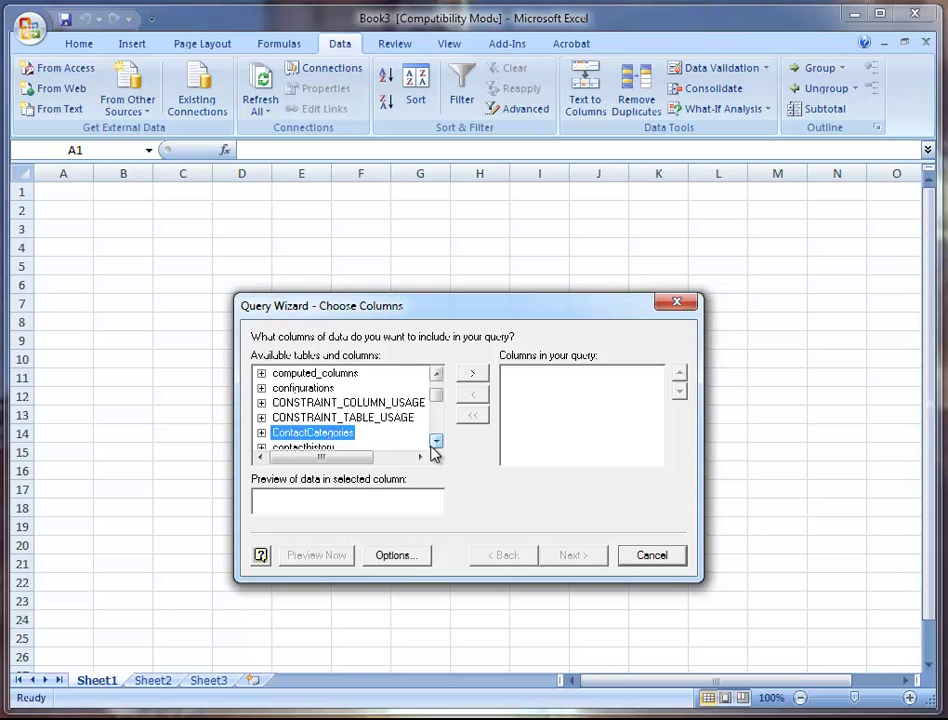
pyautogui.click(436, 441)
pyautogui.click(436, 441)
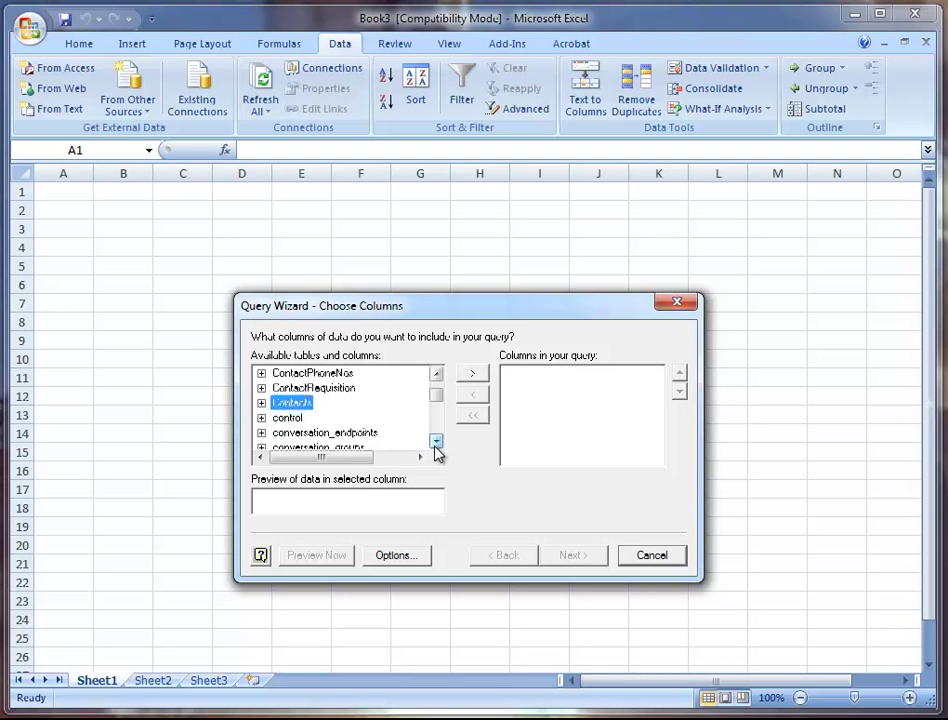
pyautogui.click(436, 441)
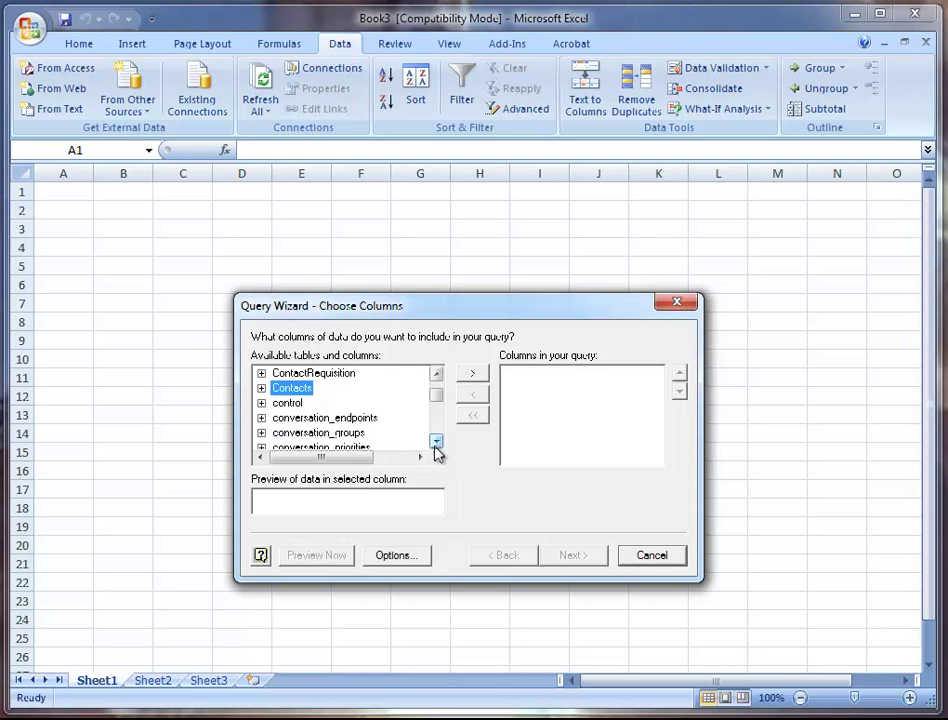
pyautogui.click(261, 389)
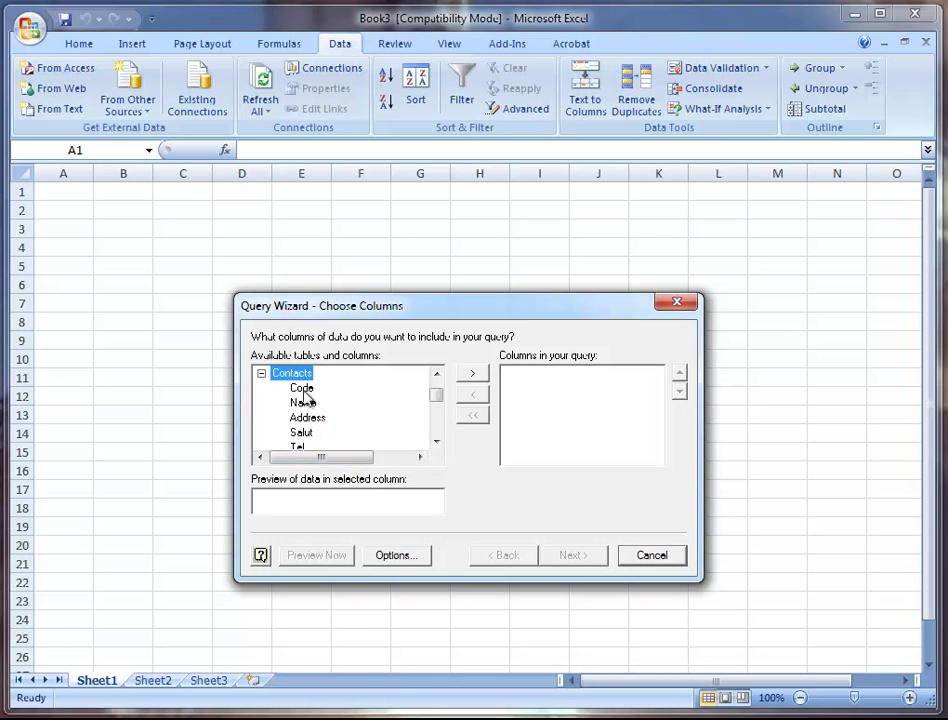
# Add Code, Name, Address, Salut, Tel, Fax and email to the query columns
pyautogui.click(302, 388)
pyautogui.click(476, 375)
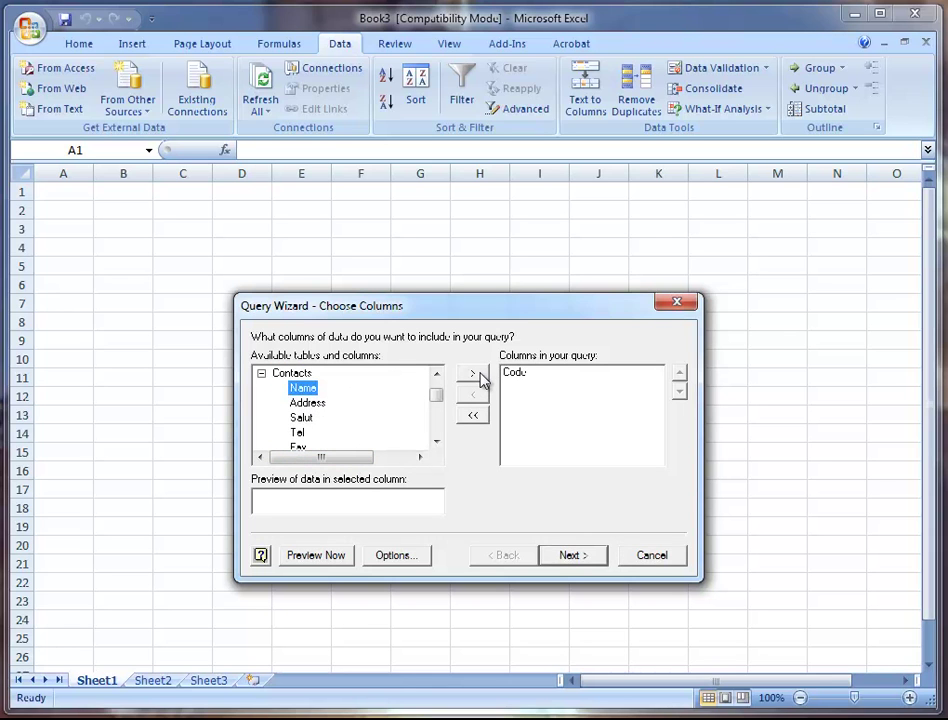
pyautogui.click(474, 375)
pyautogui.click(474, 375)
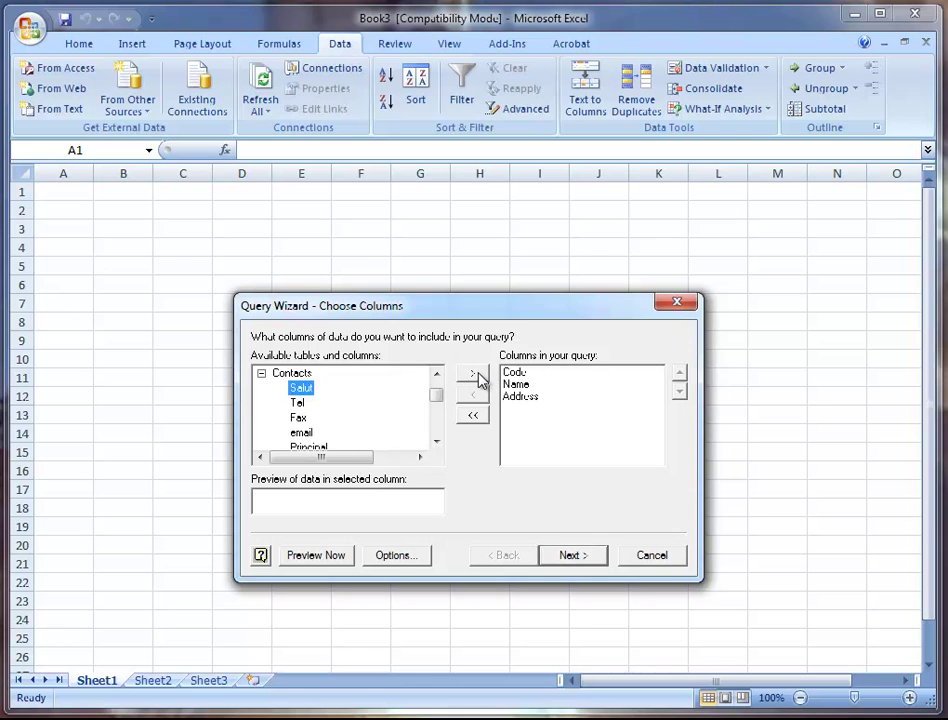
pyautogui.click(476, 375)
pyautogui.click(476, 375)
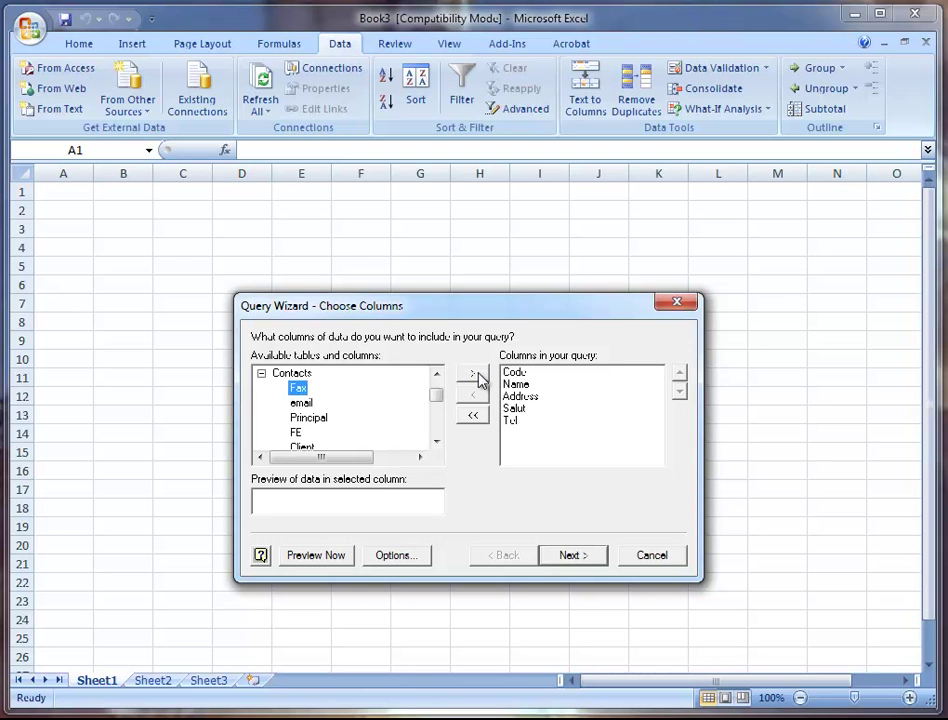
pyautogui.click(476, 375)
pyautogui.click(476, 375)
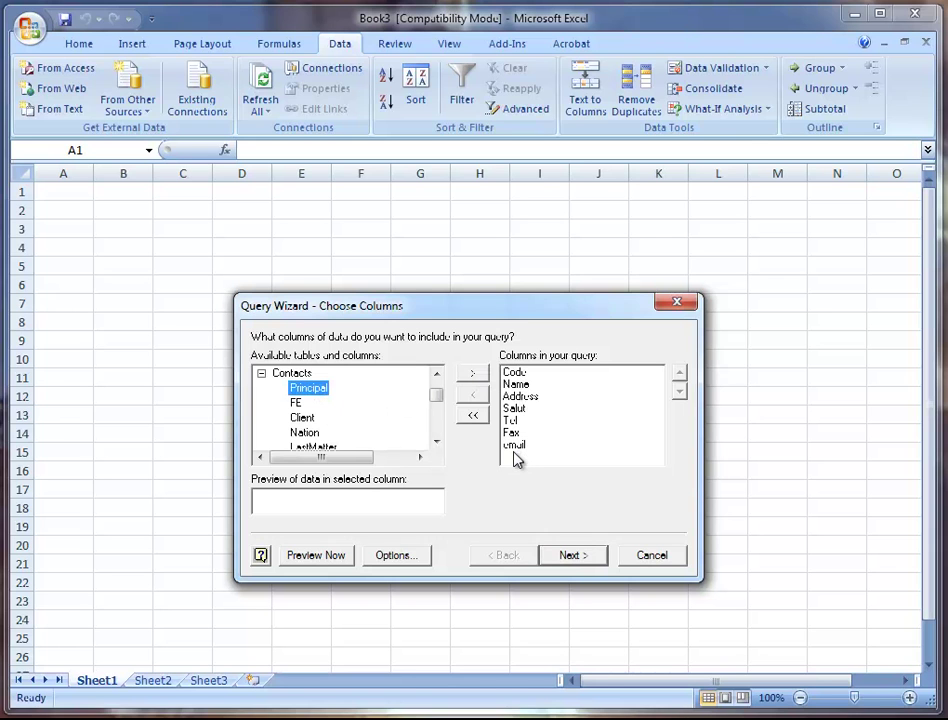
# Scroll through the Query Wizard's table and column lists
pyautogui.click(436, 441)
pyautogui.click(436, 441)
pyautogui.click(436, 441)
pyautogui.click(436, 441)
pyautogui.tripleClick(436, 441)
pyautogui.tripleClick(436, 441)
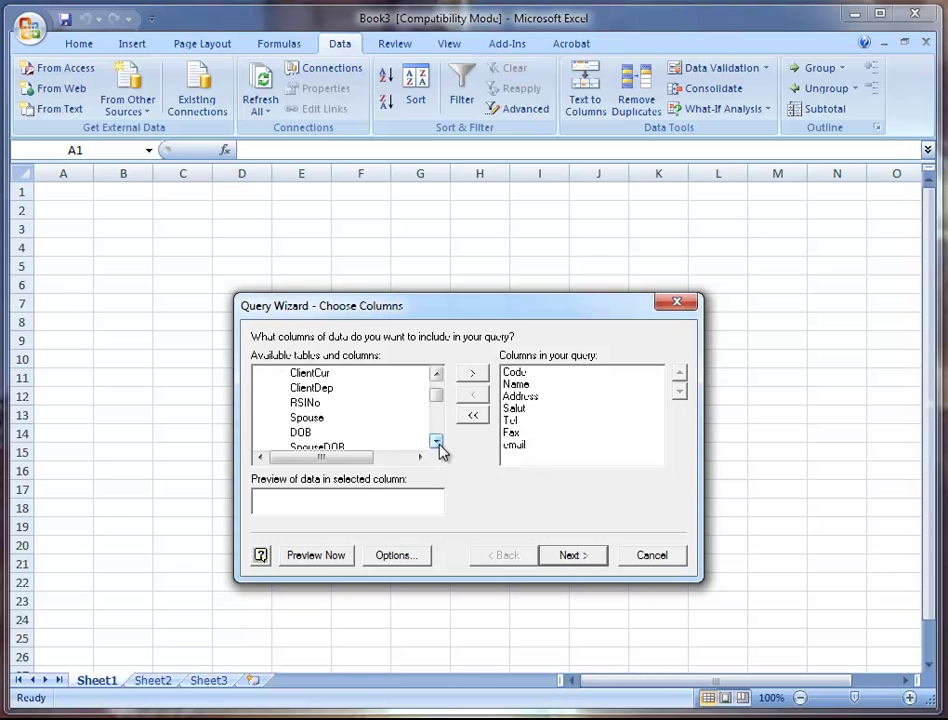
pyautogui.click(436, 441)
pyautogui.doubleClick(436, 441)
pyautogui.doubleClick(436, 441)
pyautogui.doubleClick(436, 441)
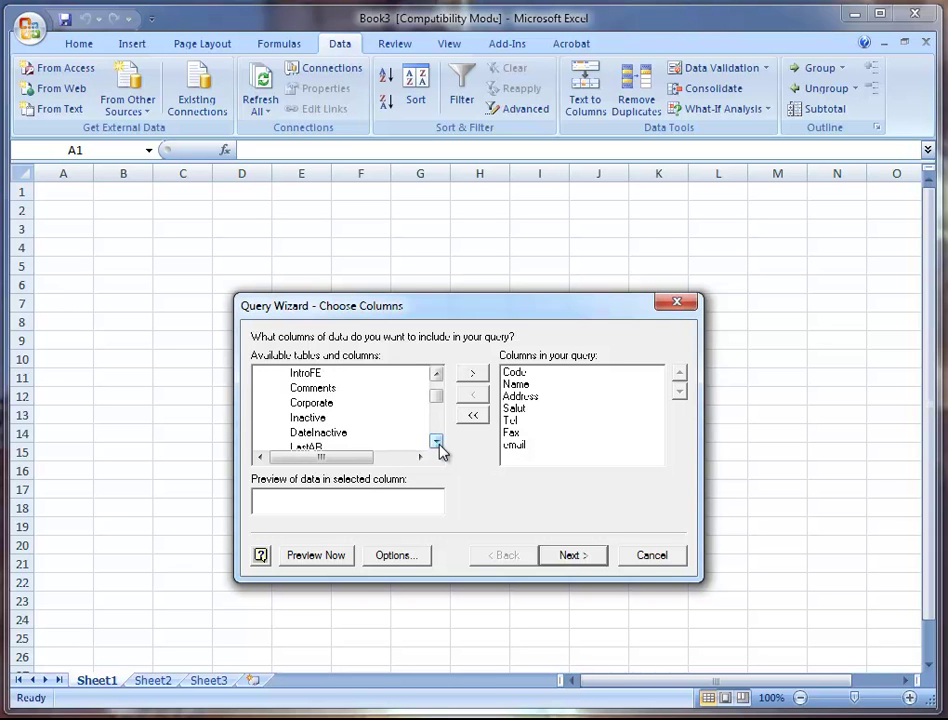
pyautogui.click(436, 441)
pyautogui.doubleClick(436, 441)
pyautogui.tripleClick(436, 441)
pyautogui.doubleClick(436, 441)
pyautogui.doubleClick(436, 441)
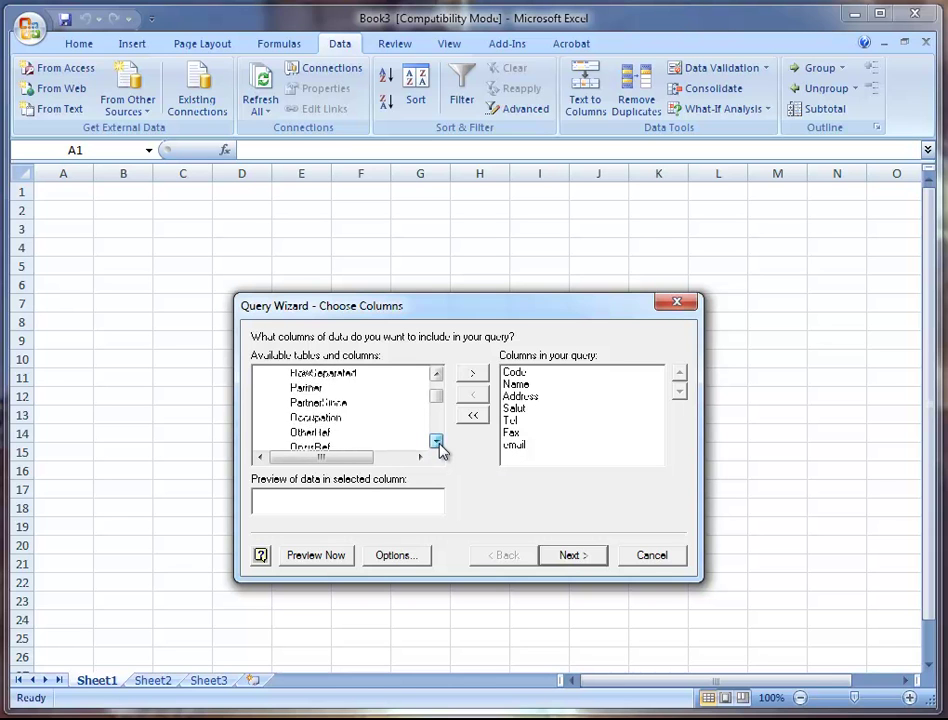
pyautogui.doubleClick(436, 441)
pyautogui.moveTo(438, 404); pyautogui.dragTo(439, 396)
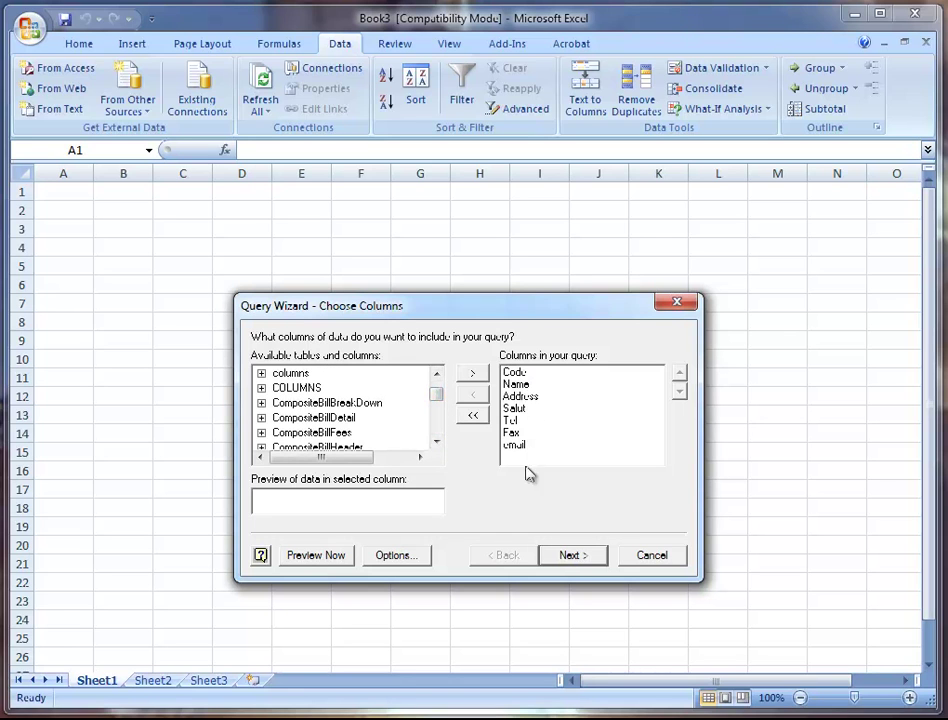
# On the Filter Data page, set email to 'does not equal' the entered value, then go to Sort Order
pyautogui.click(570, 556)
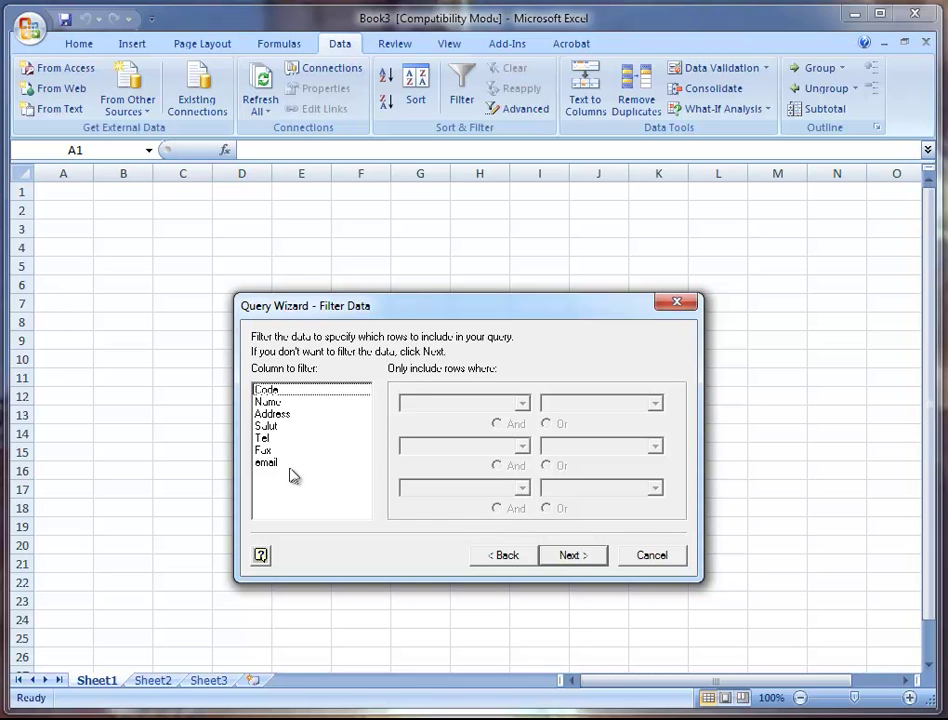
pyautogui.click(276, 465)
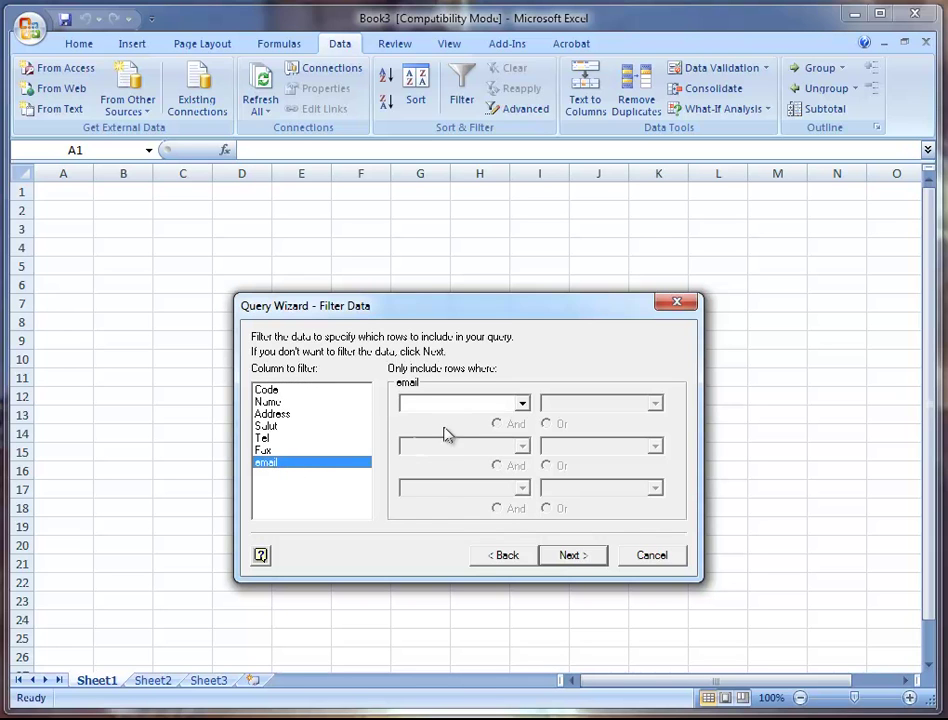
pyautogui.click(493, 405)
pyautogui.click(466, 446)
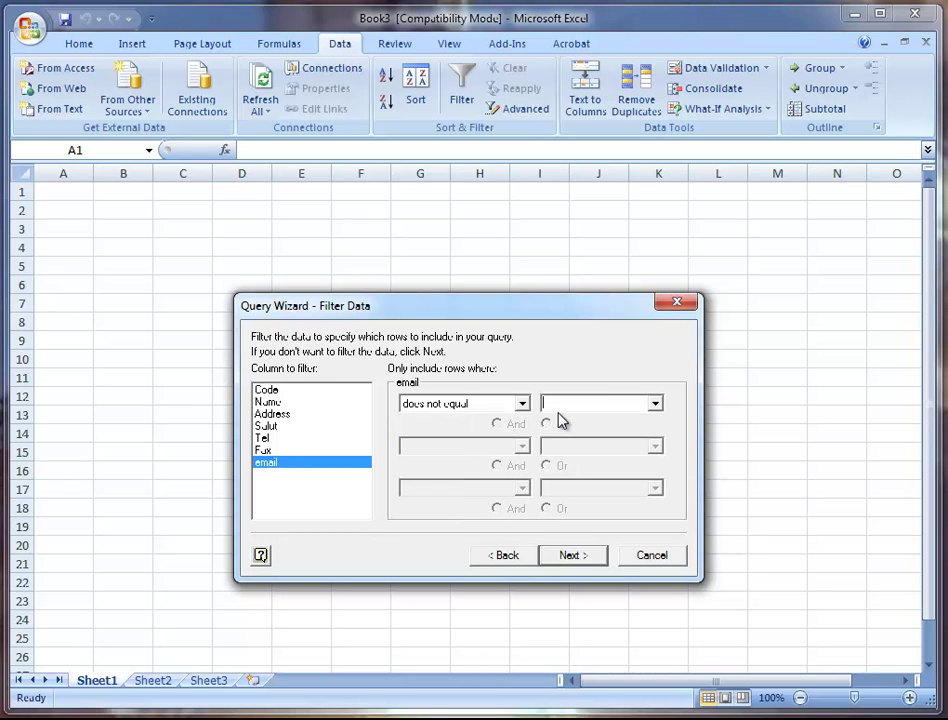
pyautogui.write('1')
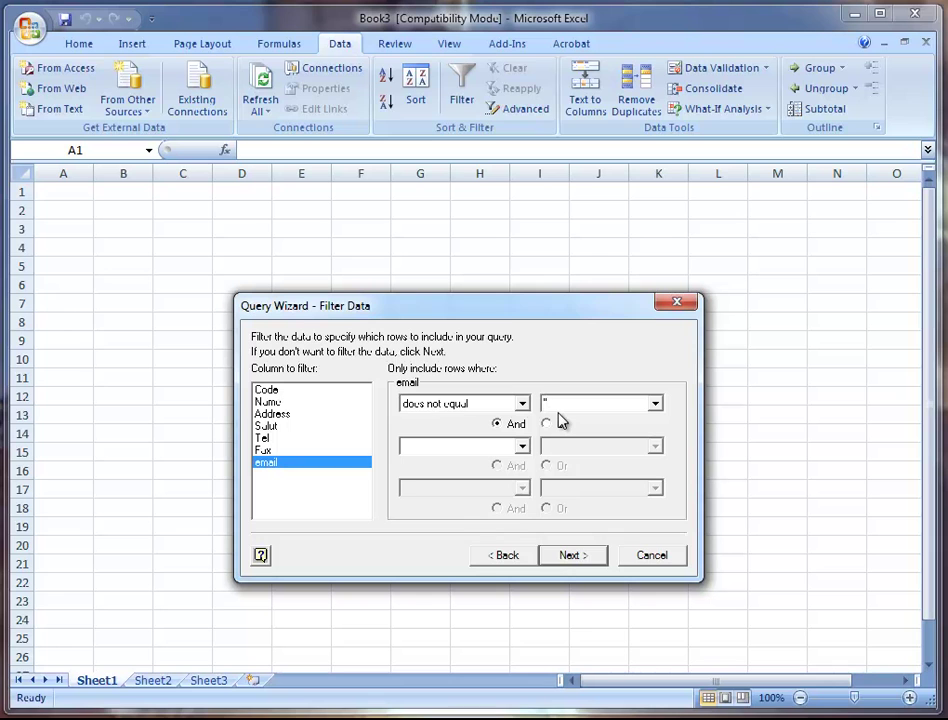
pyautogui.click(563, 557)
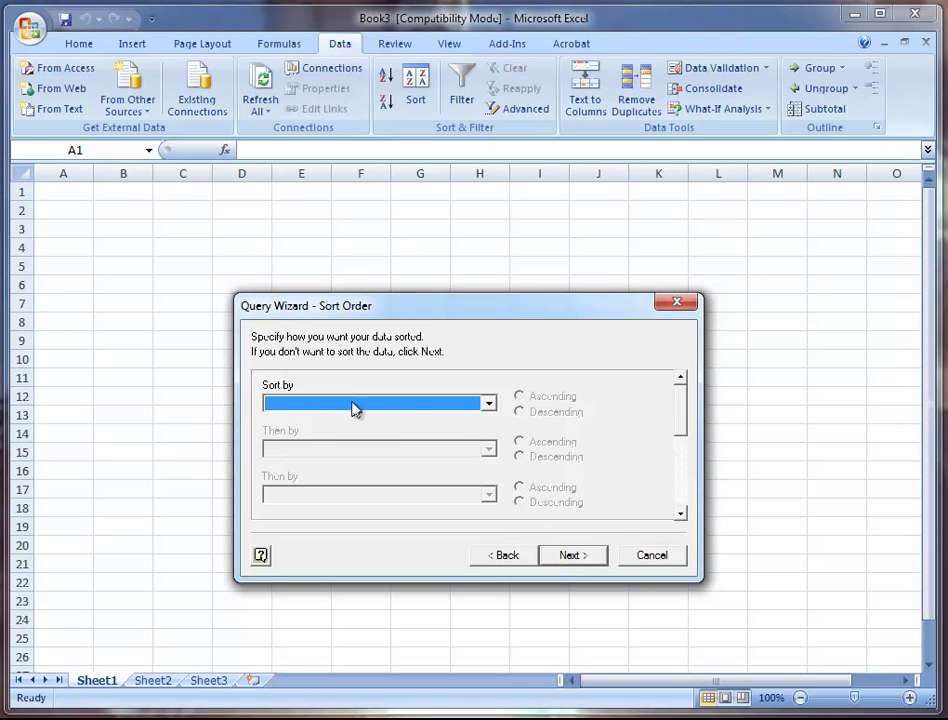
# Sort by Name ascending and return the query data to the Excel sheet
pyautogui.click(489, 404)
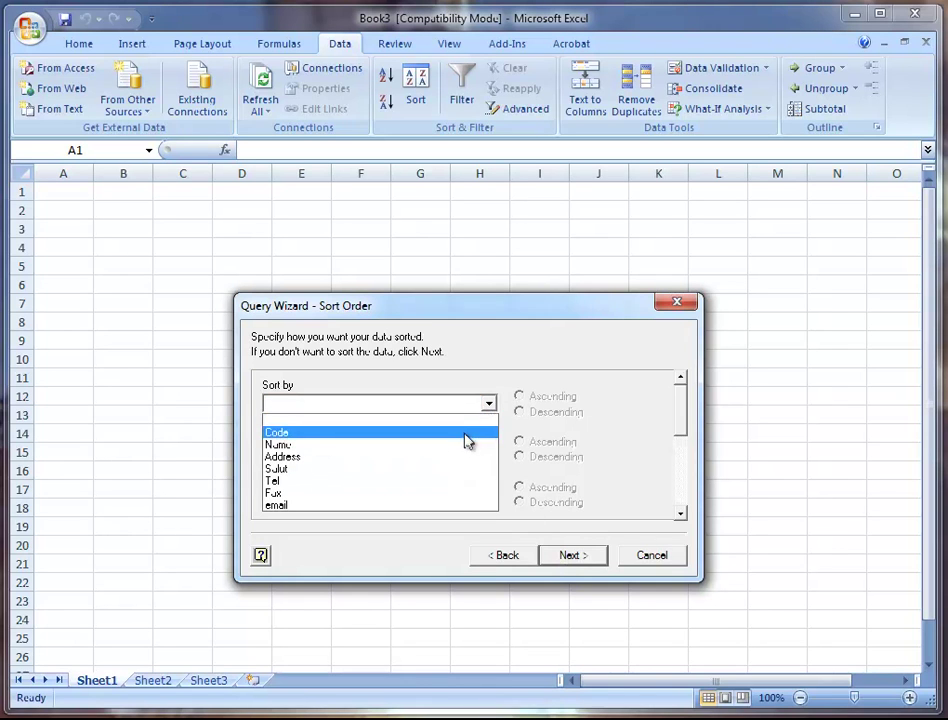
pyautogui.click(463, 454)
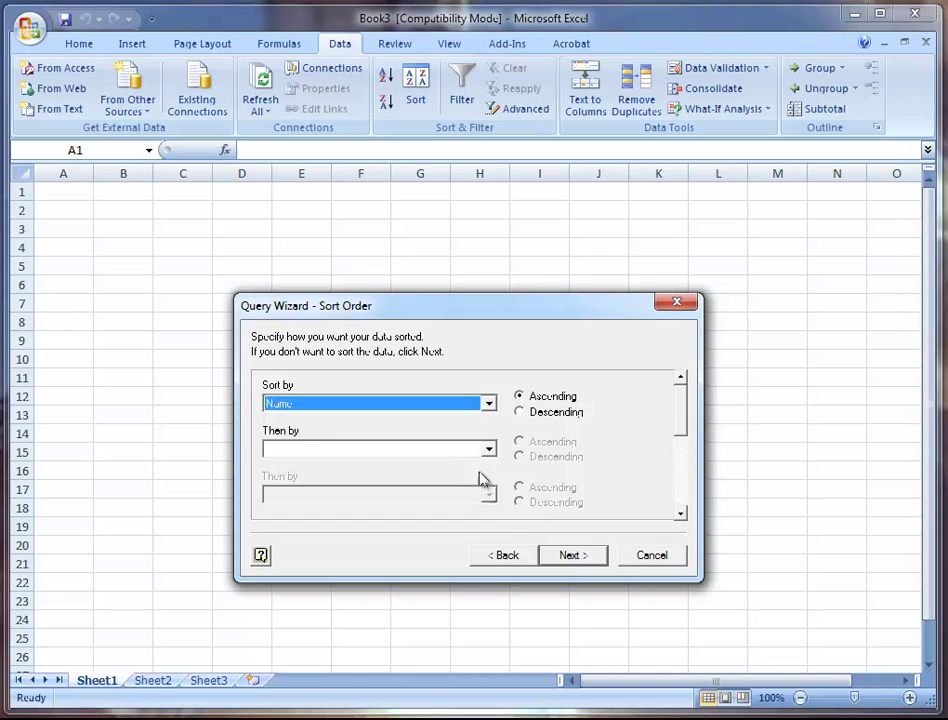
pyautogui.click(572, 558)
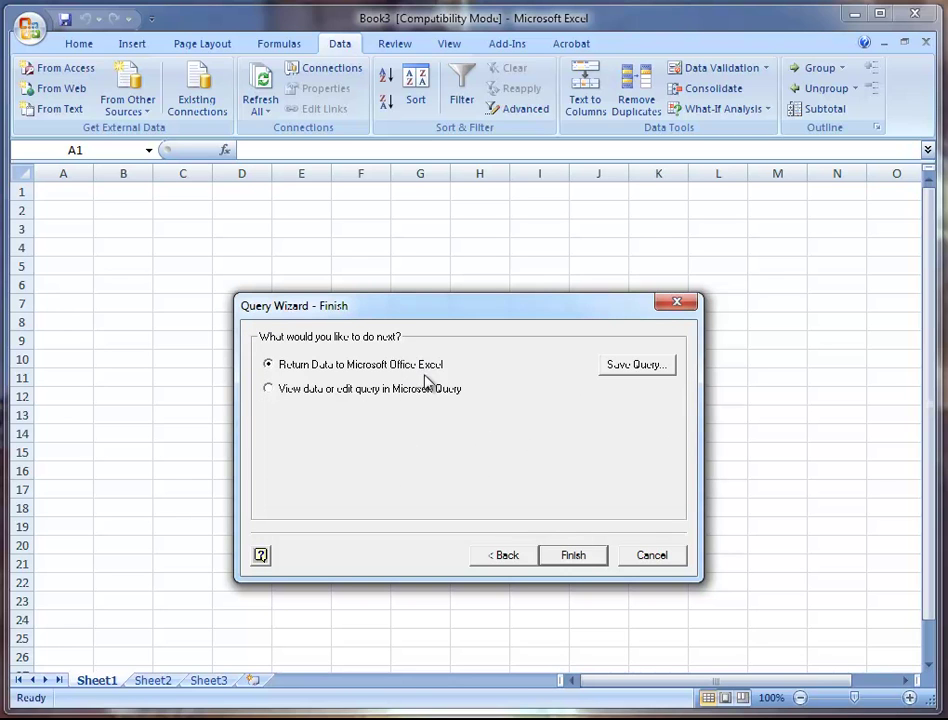
pyautogui.click(593, 561)
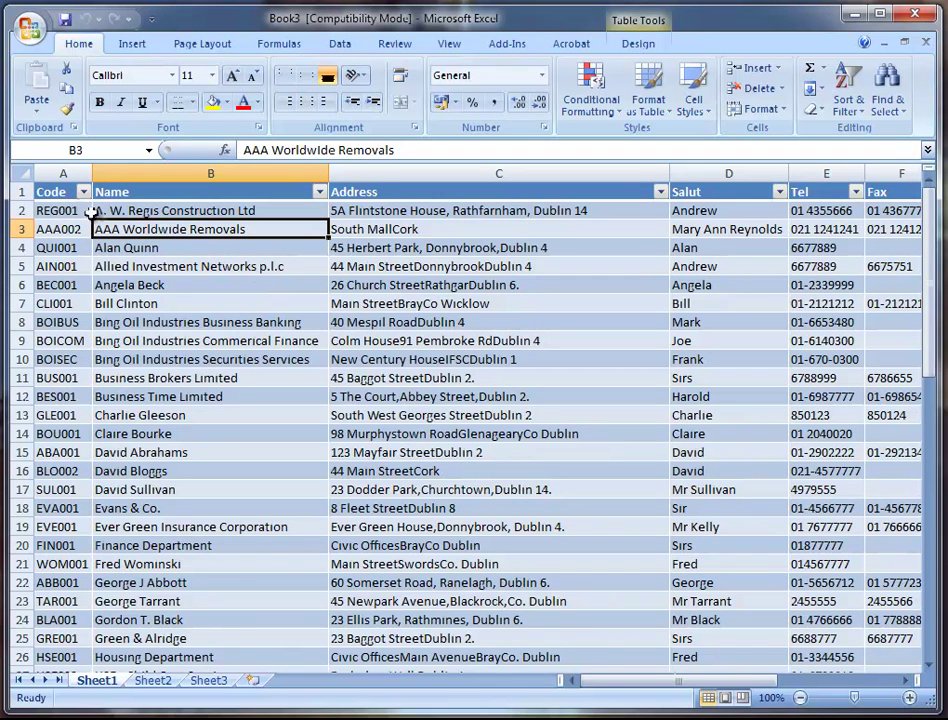
# Name the client table range ClientList and start Save As with file name 'Client List'
pyautogui.click(45, 191)
pyautogui.hotkey('ctrl', 'shift', 'End')
pyautogui.click(90, 150)
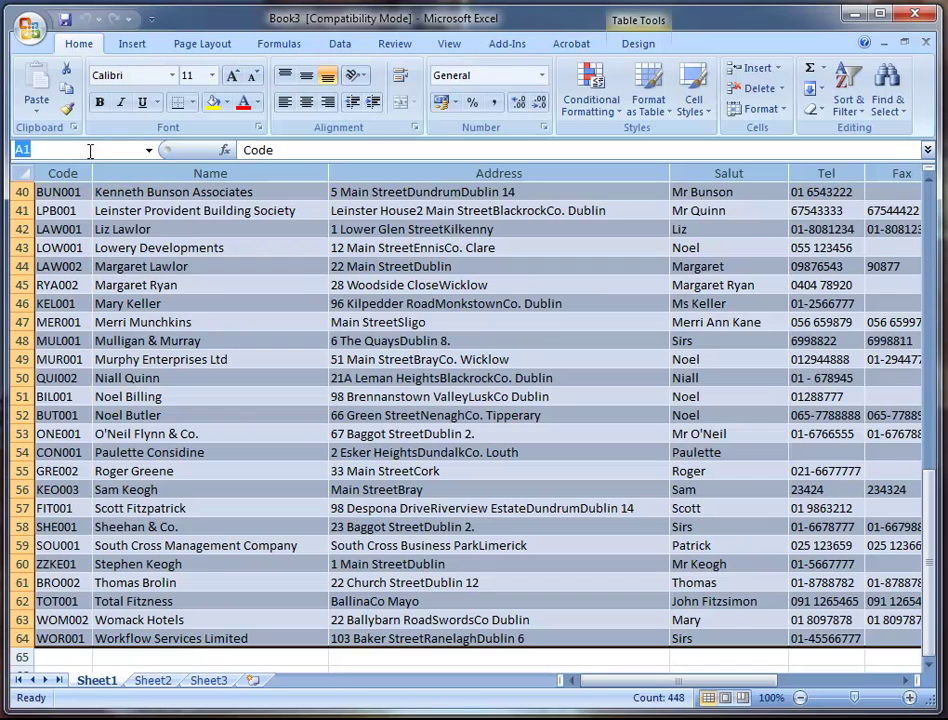
pyautogui.write('ClientList')
pyautogui.press('Return')
pyautogui.press('F12')
pyautogui.write('Client List')
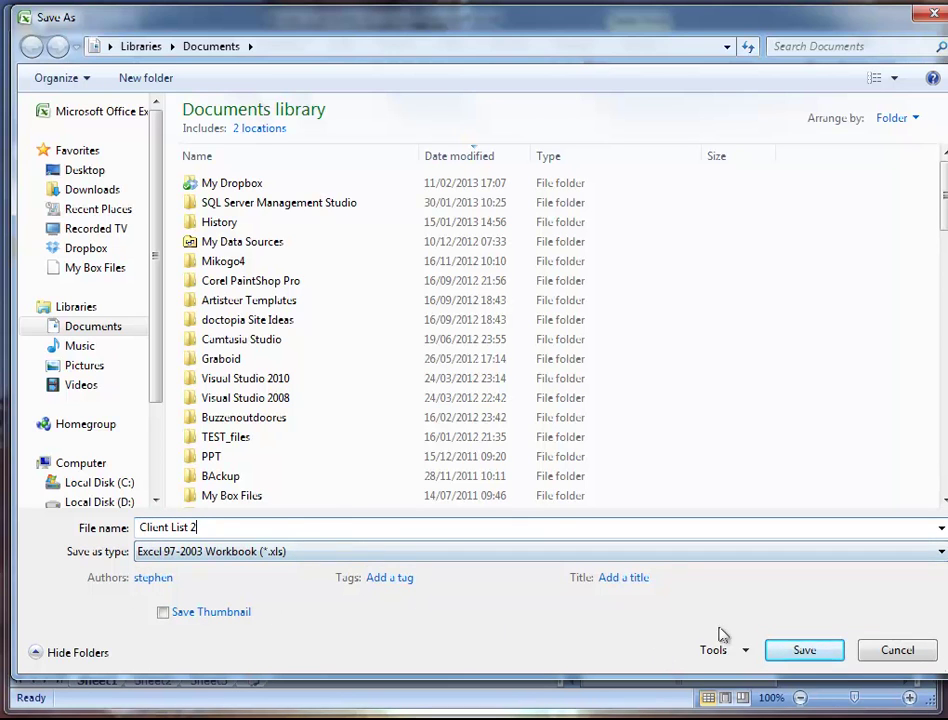
# Save the workbook as 'Client List 2' in Excel 97-2003 format
pyautogui.click(804, 650)
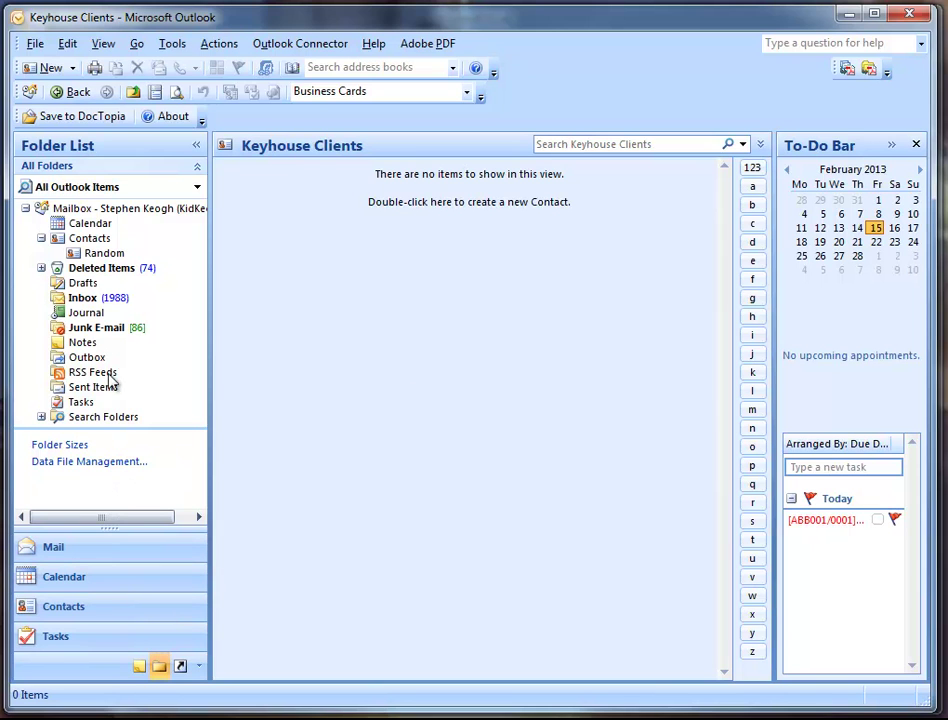
# Show Outlook's Folder List and open the mailbox's own Contacts folder
pyautogui.click(89, 549)
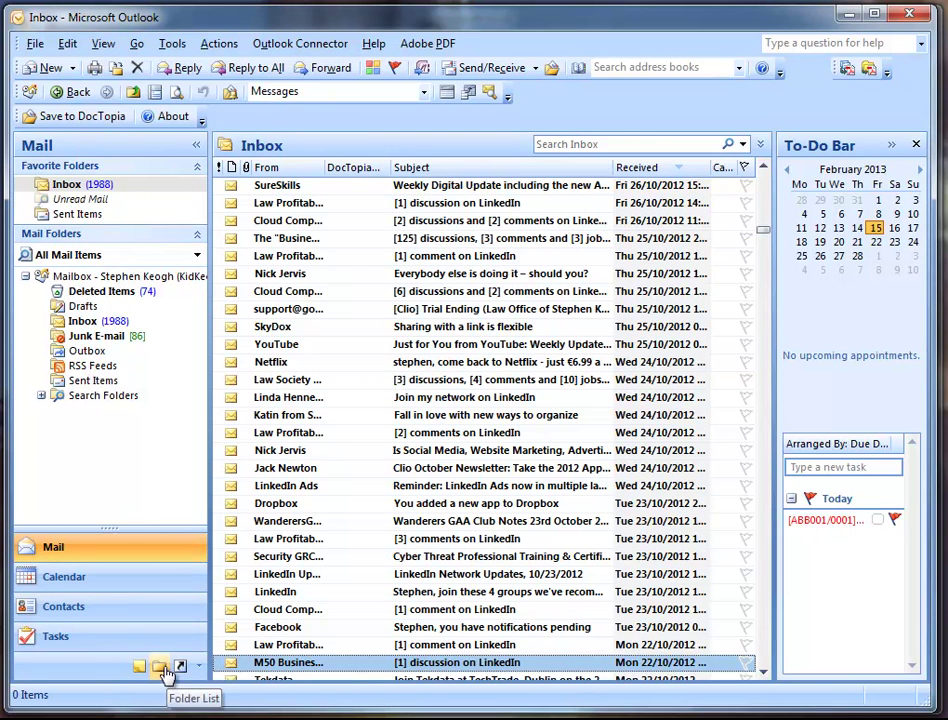
pyautogui.click(160, 668)
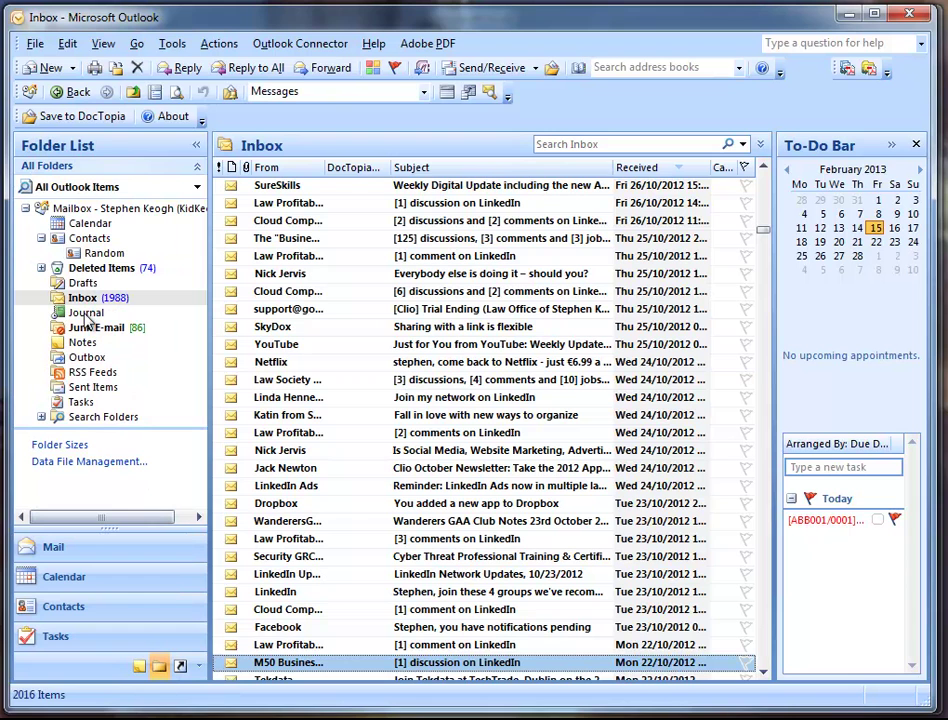
pyautogui.click(90, 212)
pyautogui.click(89, 242)
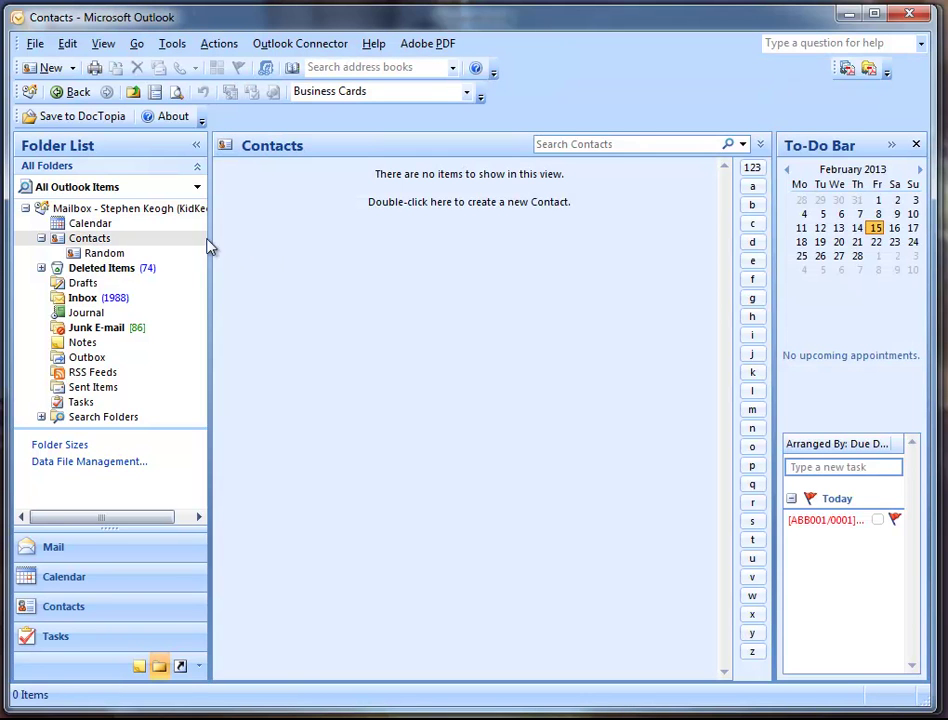
# Create a Keyhouse Client folder of Contact Items under the mailbox and open it
pyautogui.click(86, 210)
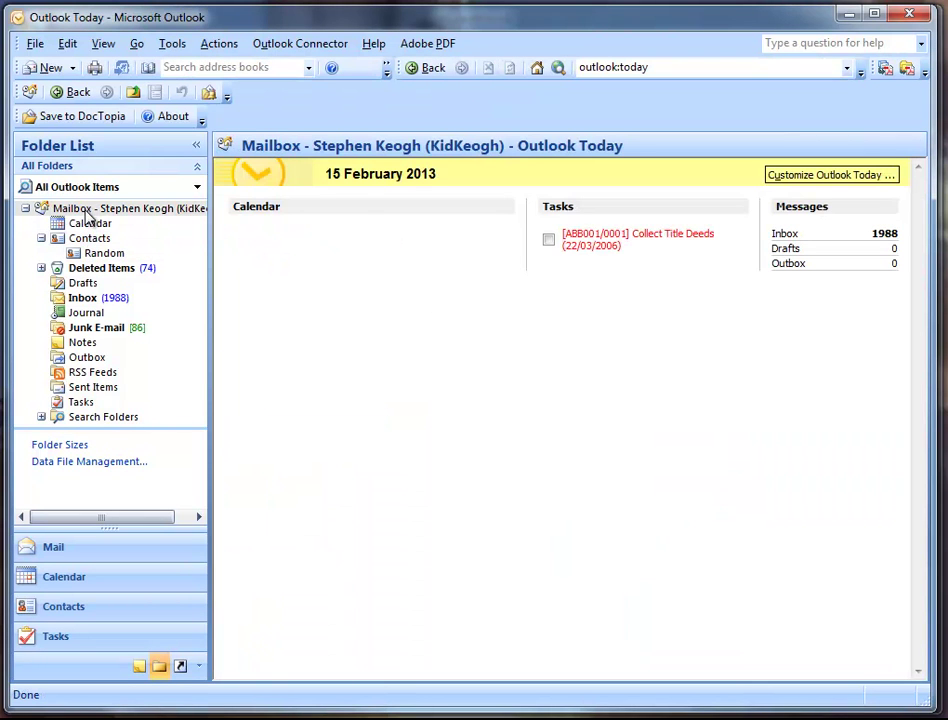
pyautogui.rightClick(88, 212)
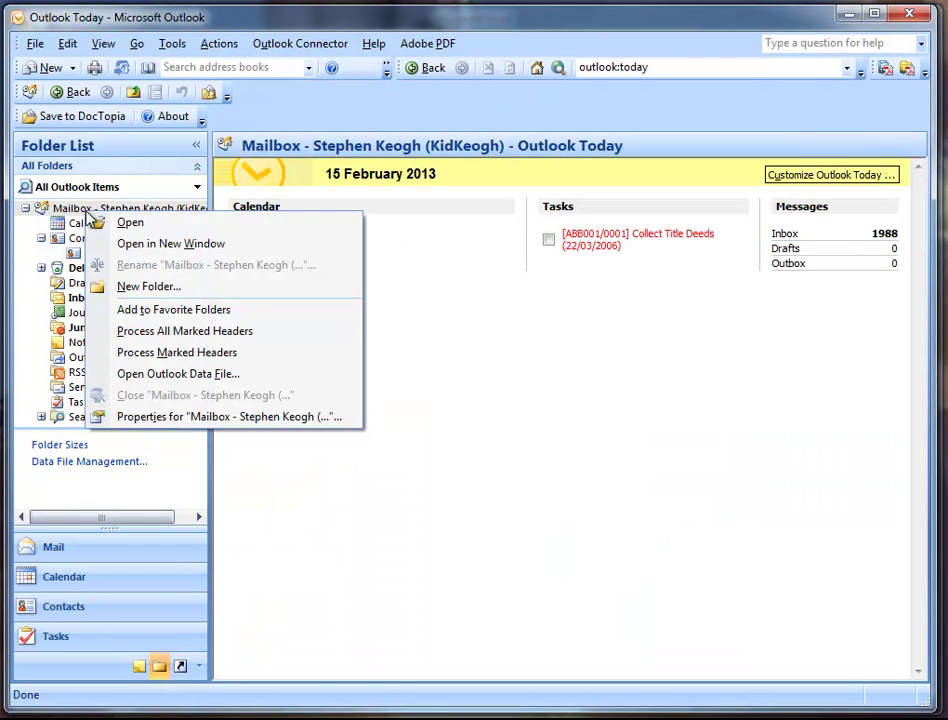
pyautogui.click(108, 290)
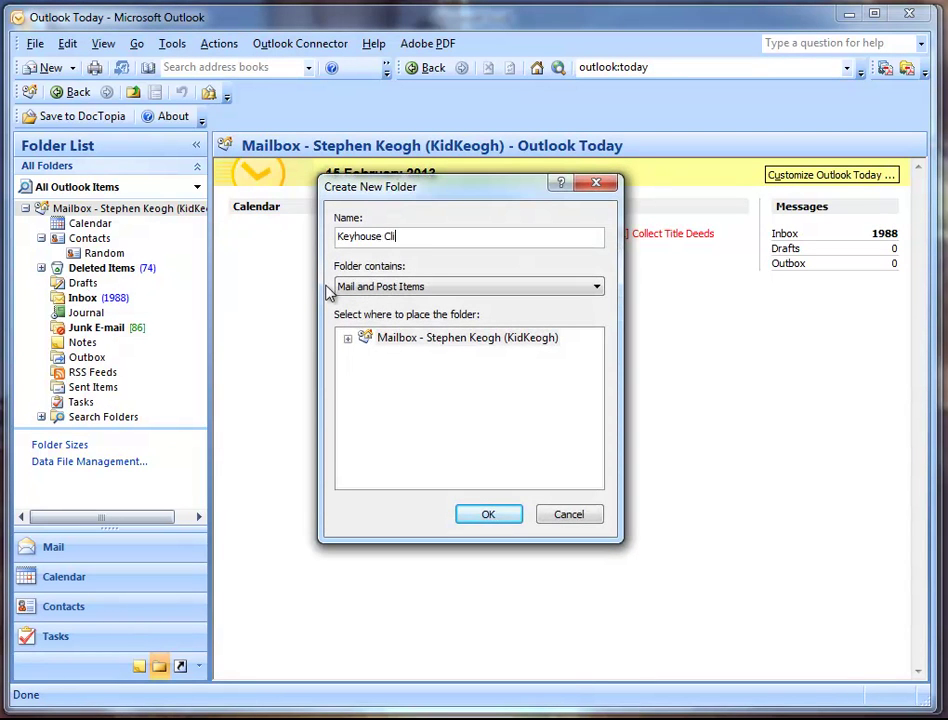
pyautogui.click(390, 290)
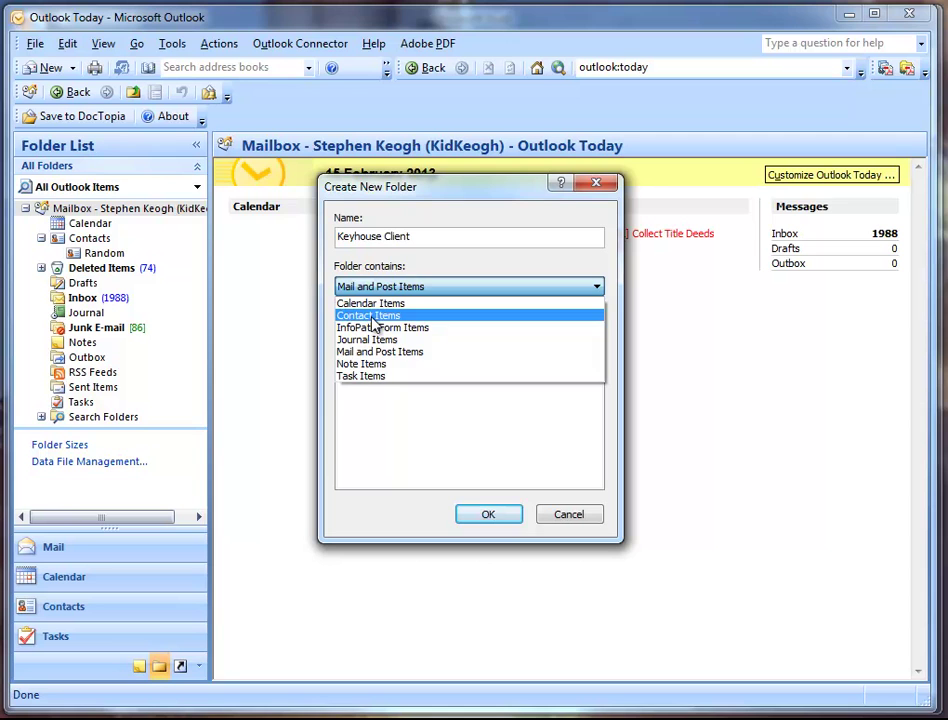
pyautogui.click(375, 318)
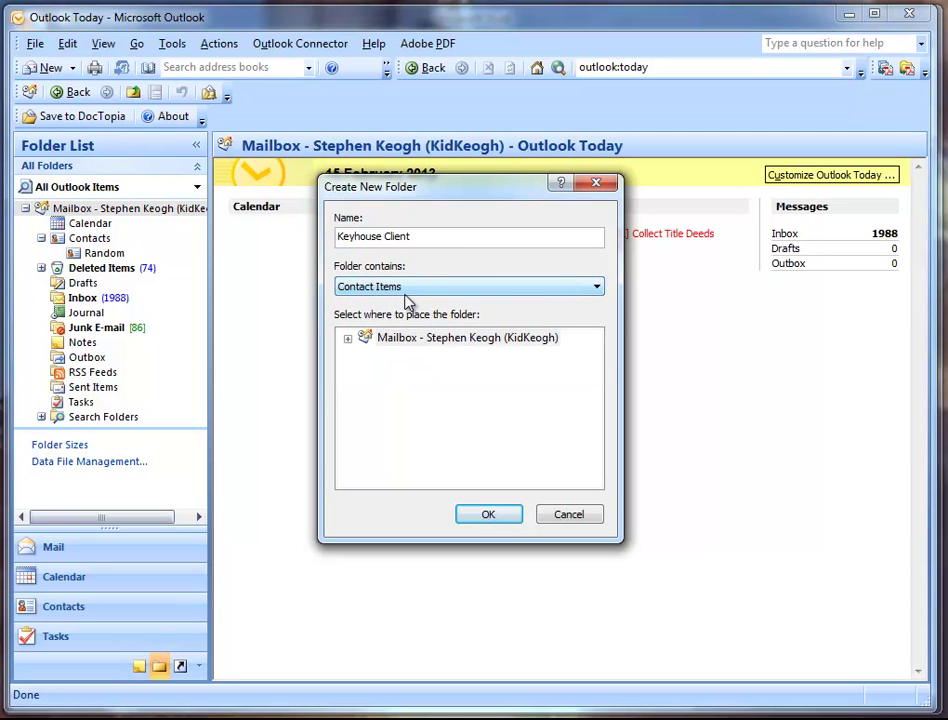
pyautogui.click(505, 518)
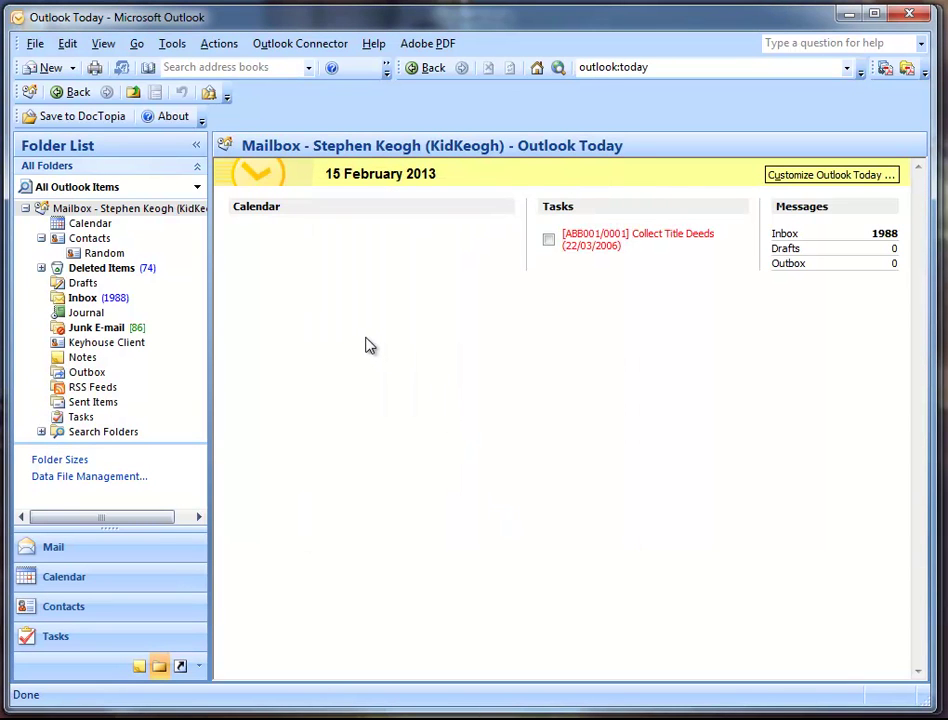
pyautogui.click(89, 342)
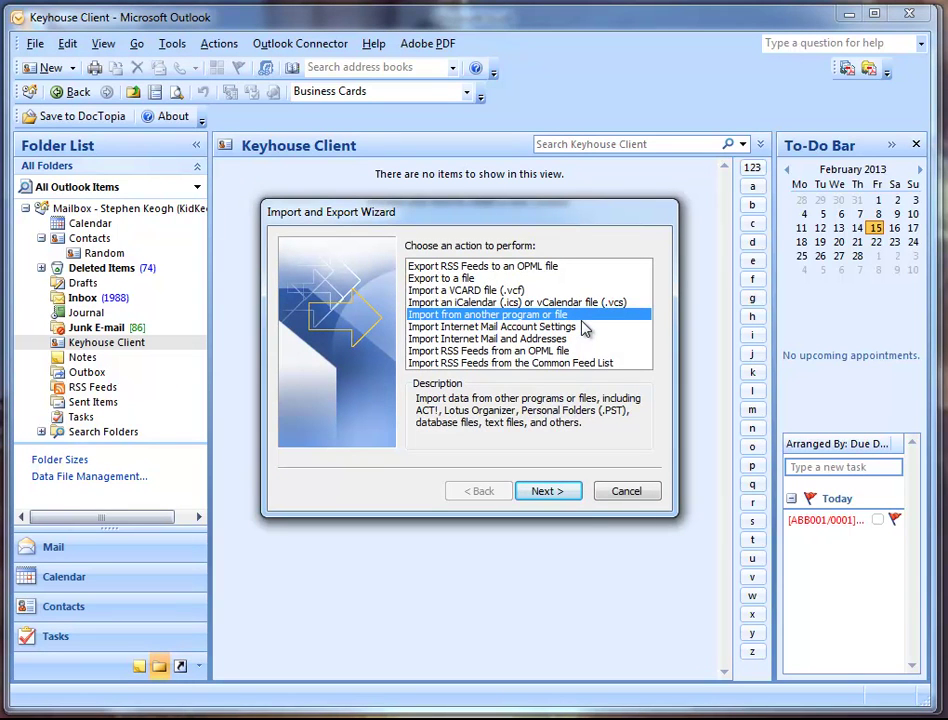
# Import the Excel 97-2003 ClientList file into Keyhouse Client, skipping duplicate contacts
pyautogui.click(565, 491)
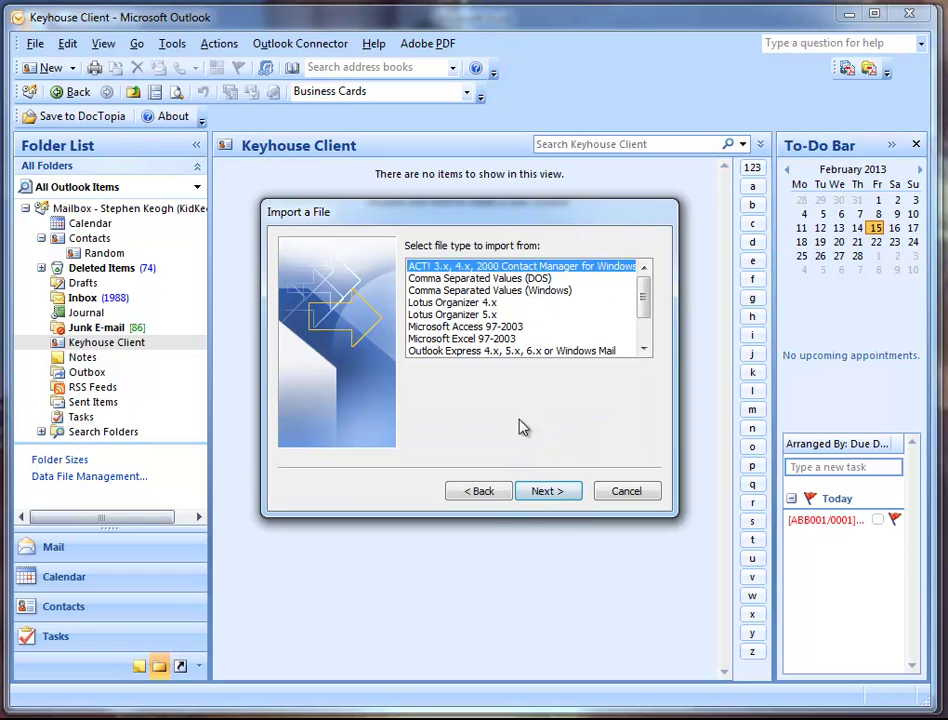
pyautogui.click(482, 340)
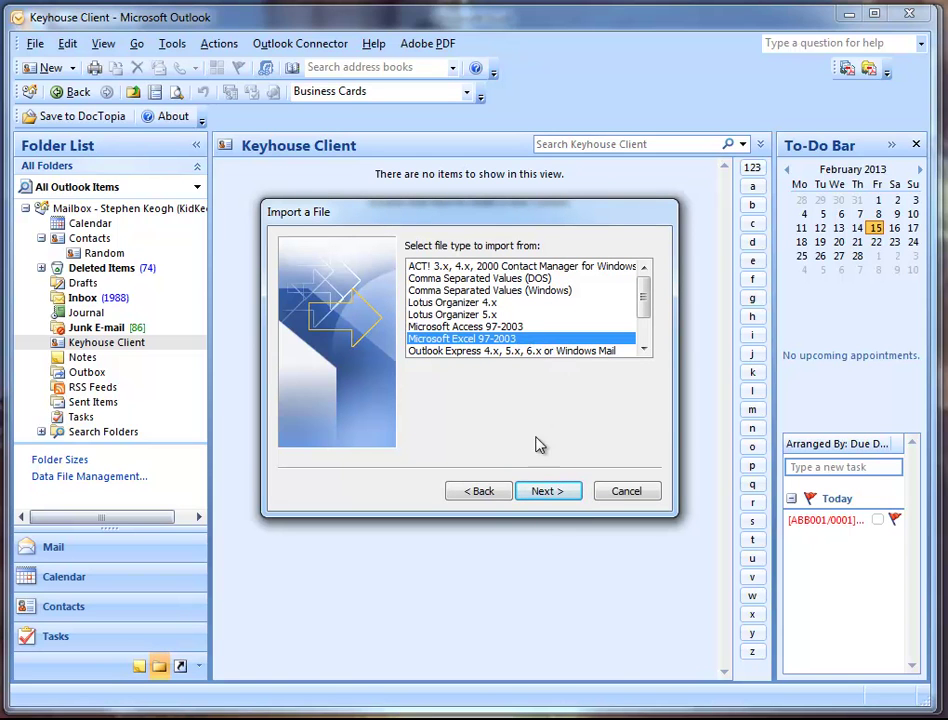
pyautogui.click(540, 492)
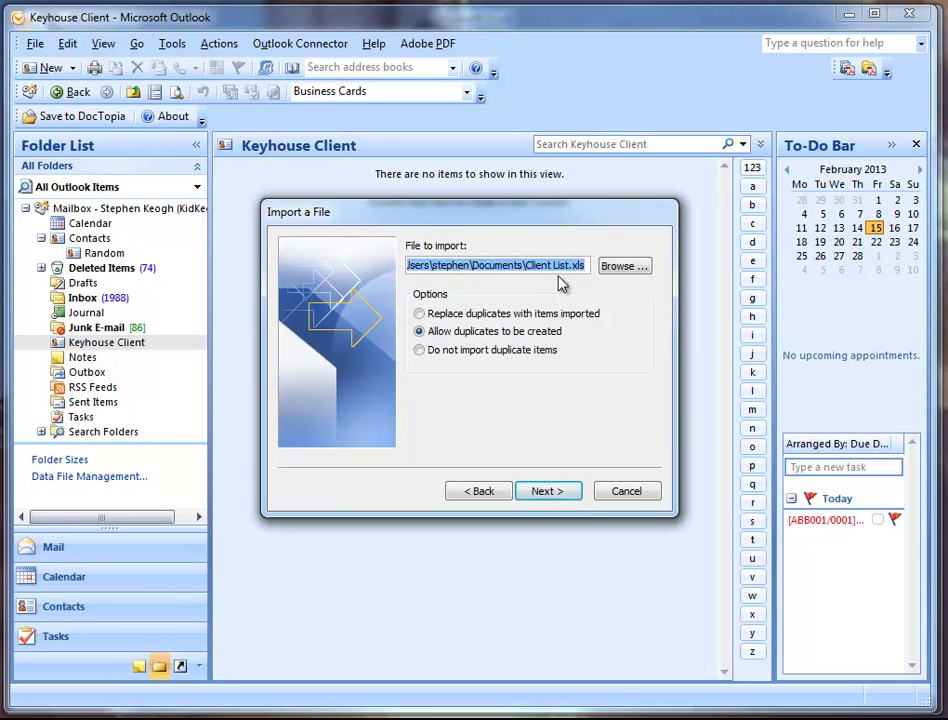
pyautogui.press('Home')
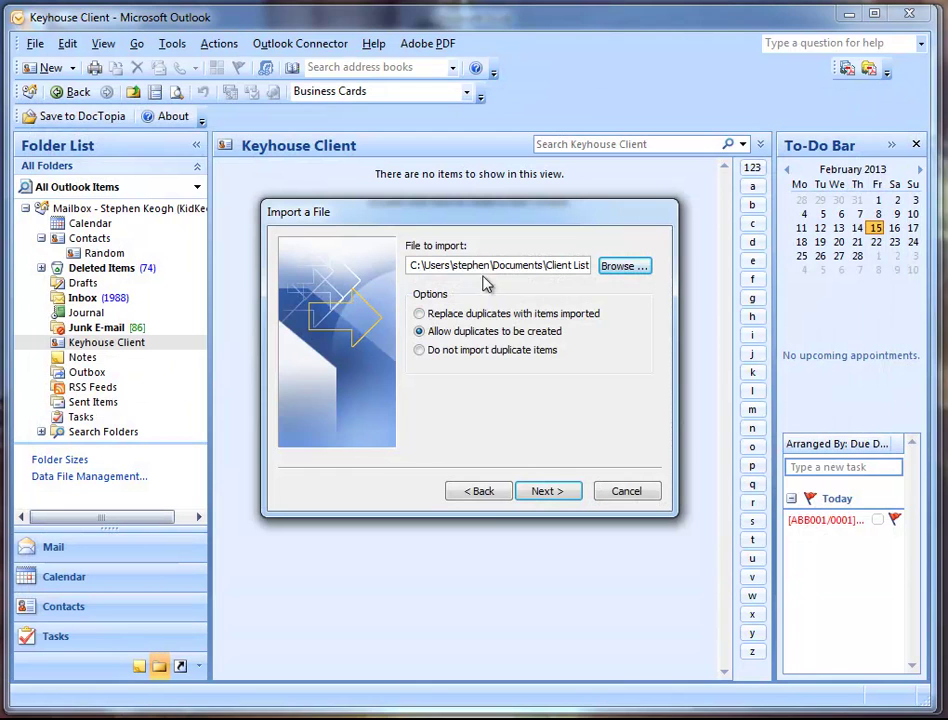
pyautogui.click(440, 354)
pyautogui.click(549, 492)
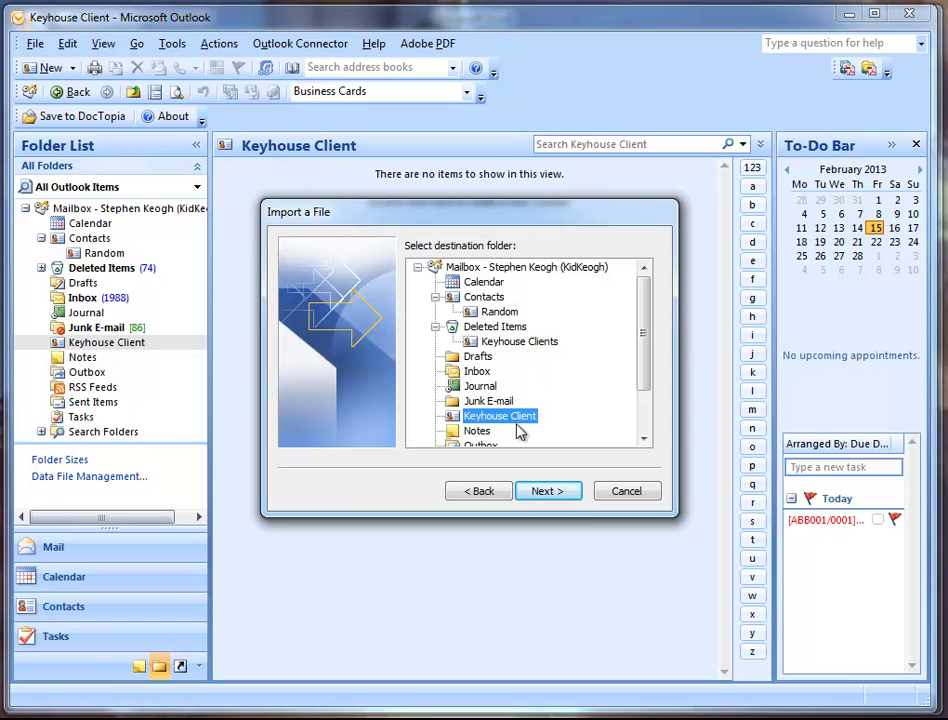
pyautogui.click(549, 491)
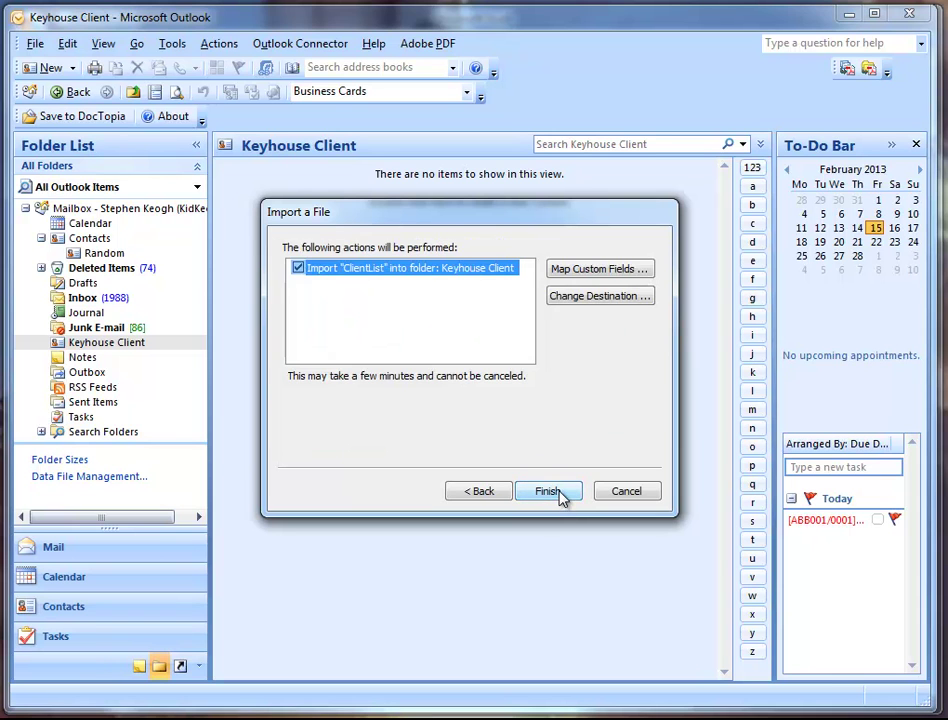
# In Map Custom Fields, map the Name column to Name and Address to Business Address
pyautogui.click(602, 281)
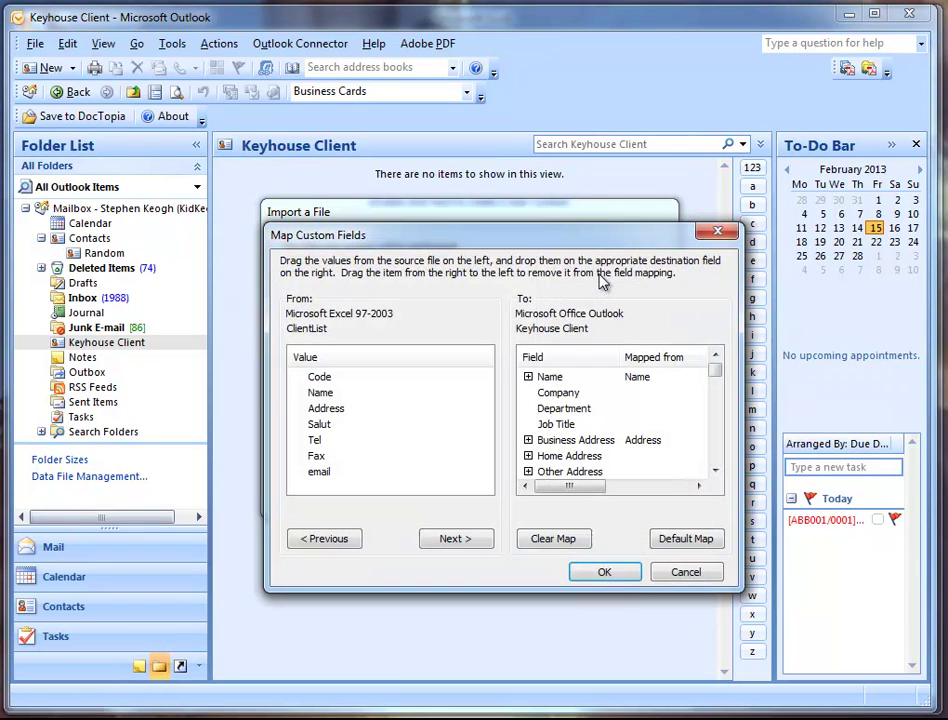
pyautogui.moveTo(572, 245); pyautogui.dragTo(535, 197)
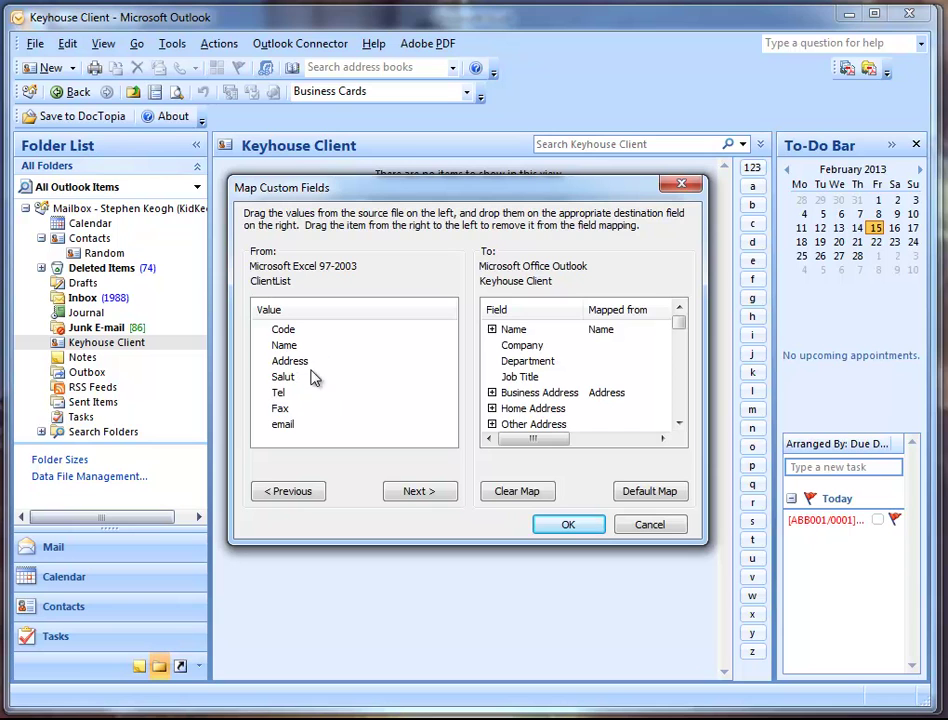
pyautogui.moveTo(290, 346); pyautogui.dragTo(590, 331)
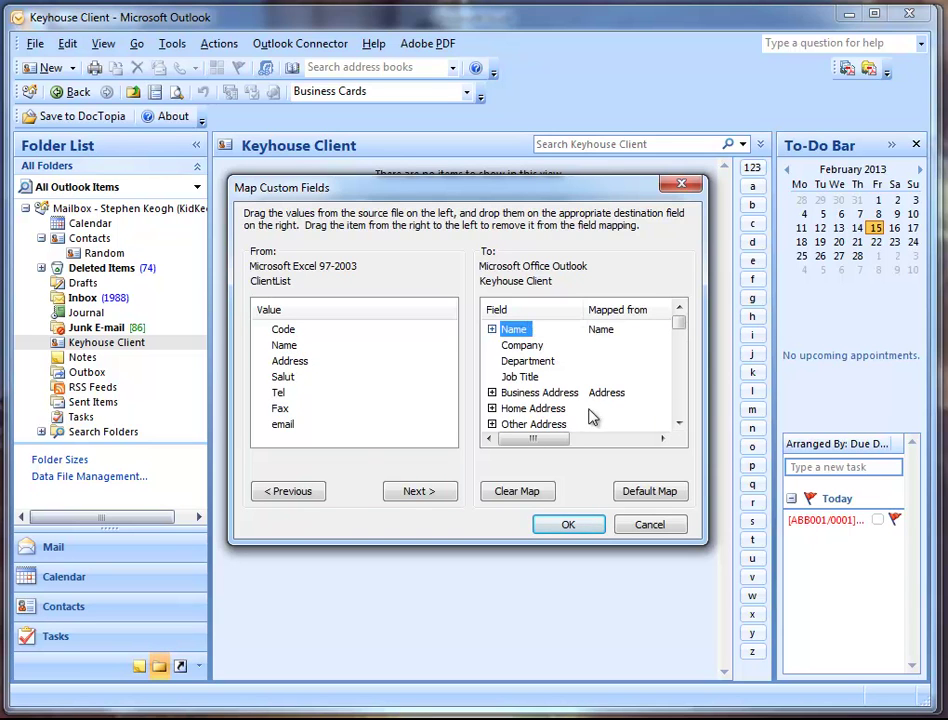
pyautogui.moveTo(305, 362); pyautogui.dragTo(547, 394)
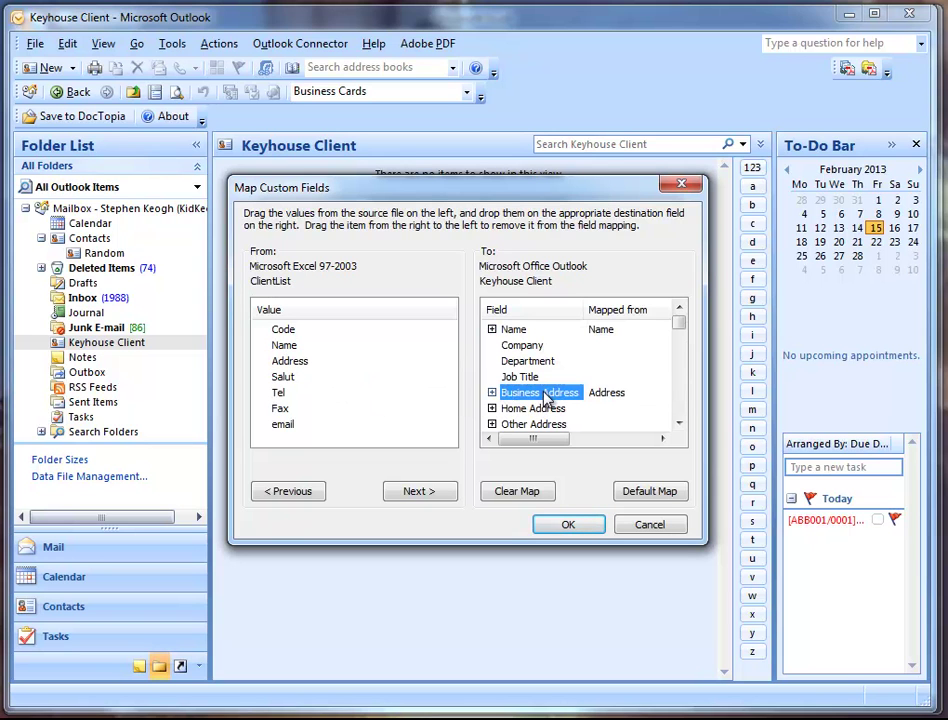
pyautogui.click(679, 424)
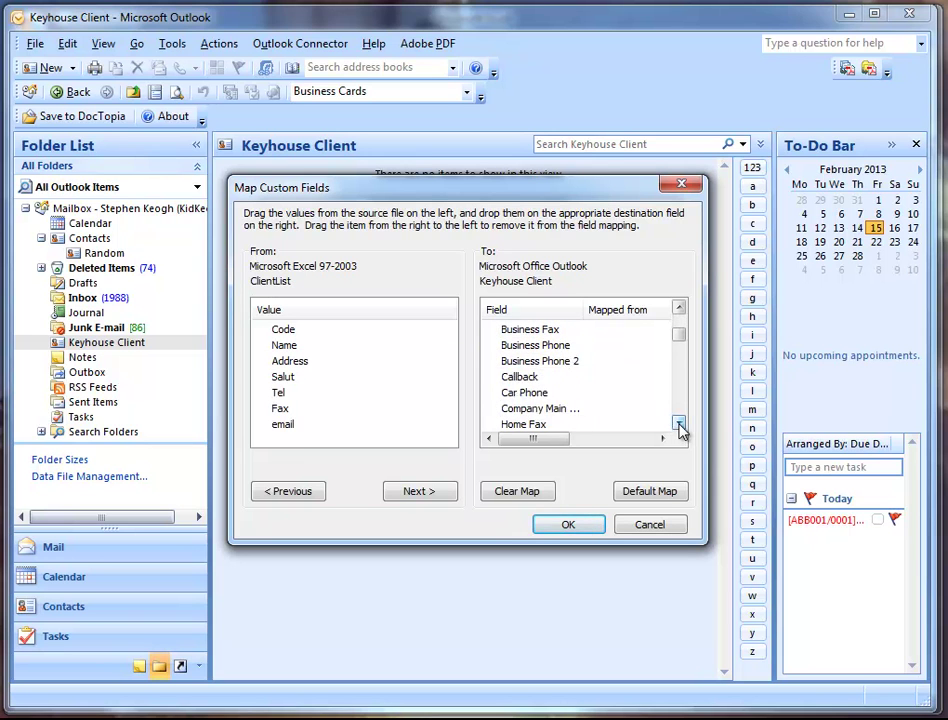
pyautogui.moveTo(679, 424); pyautogui.dragTo(679, 424)
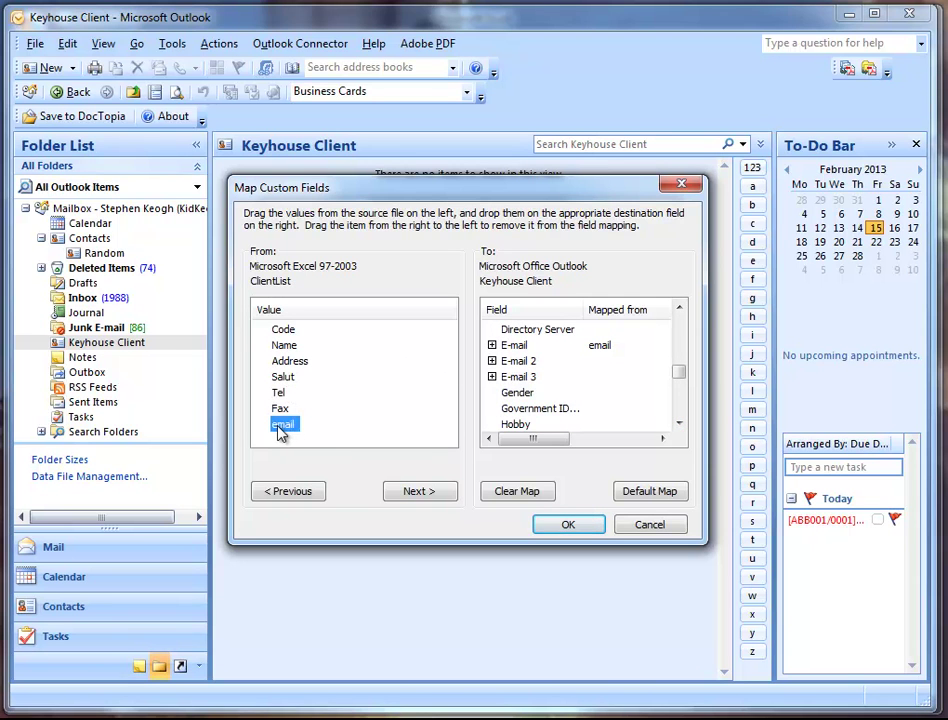
# Map email to E-mail, Tel to Business Phone and Fax to Business Fax, and confirm
pyautogui.moveTo(281, 432); pyautogui.dragTo(510, 348)
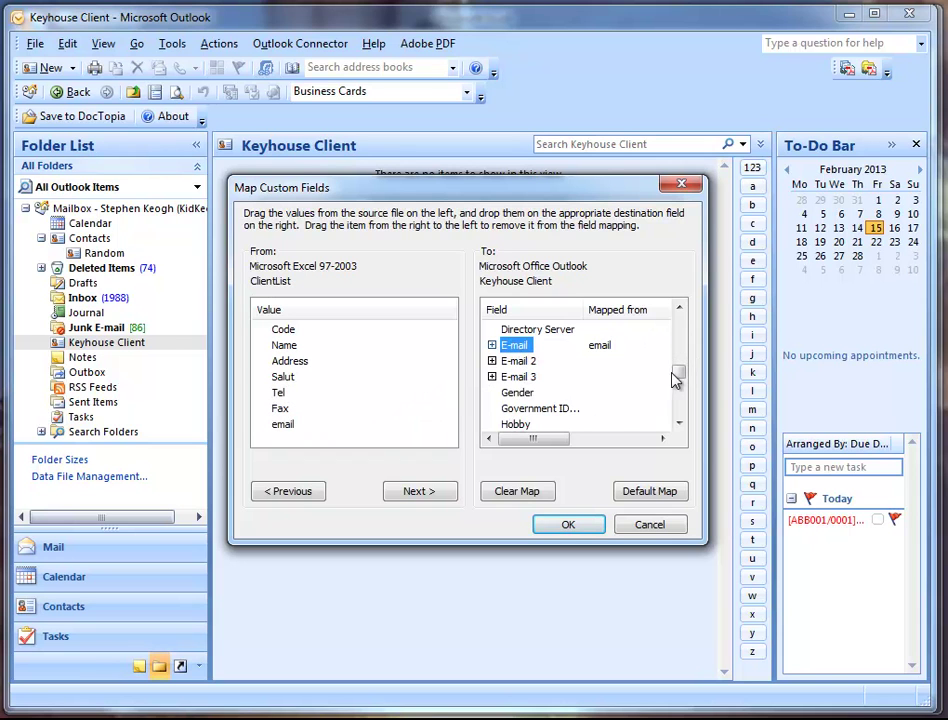
pyautogui.moveTo(675, 380); pyautogui.dragTo(690, 340)
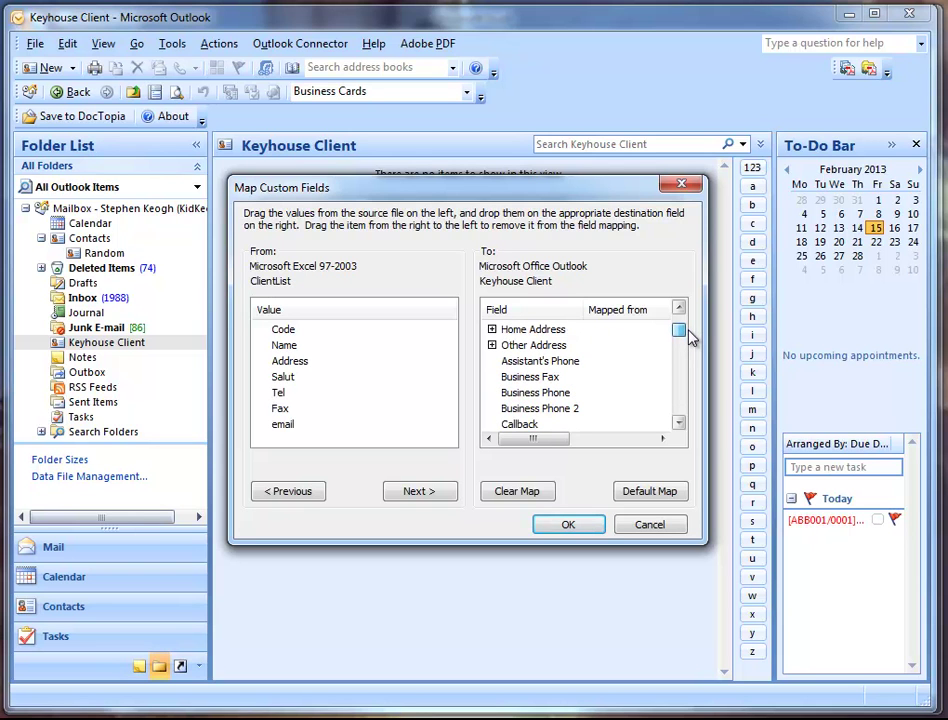
pyautogui.click(508, 392)
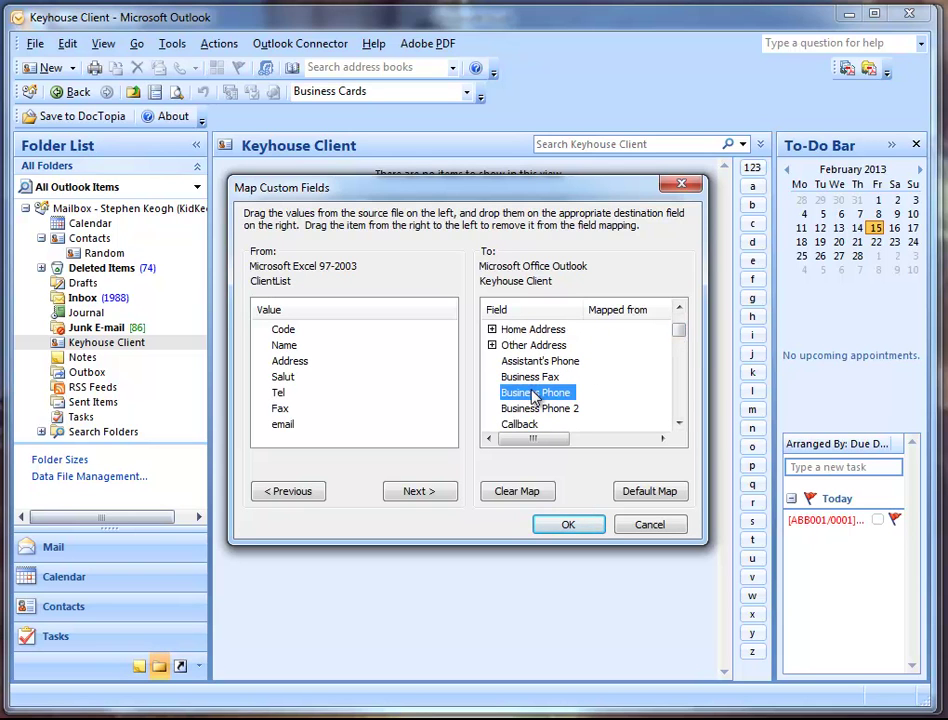
pyautogui.click(280, 394)
pyautogui.moveTo(280, 397); pyautogui.dragTo(527, 398)
pyautogui.click(279, 409)
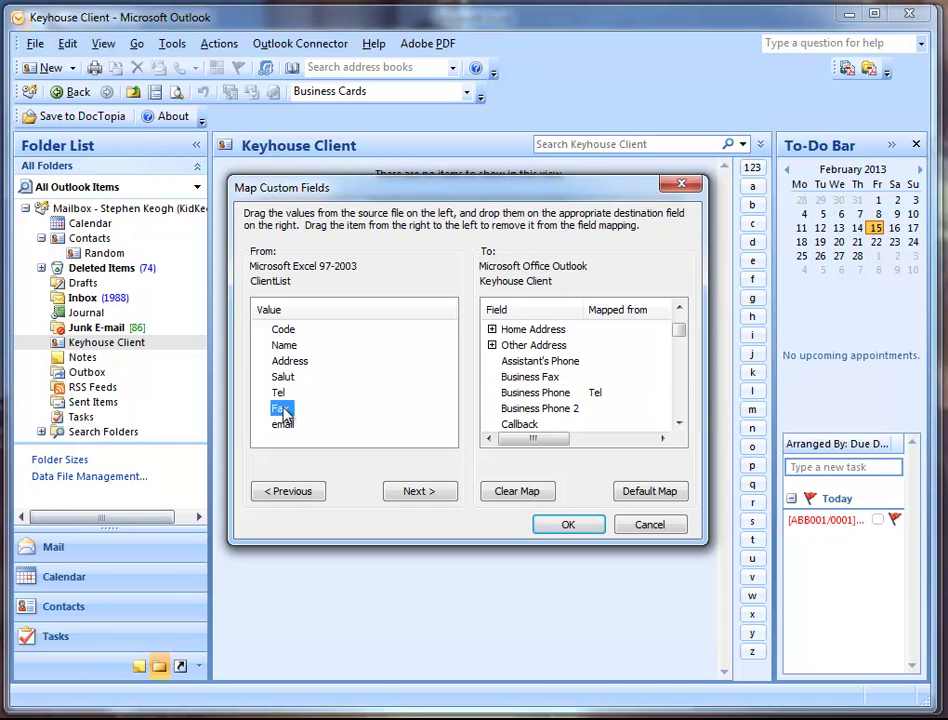
pyautogui.moveTo(281, 410); pyautogui.dragTo(527, 378)
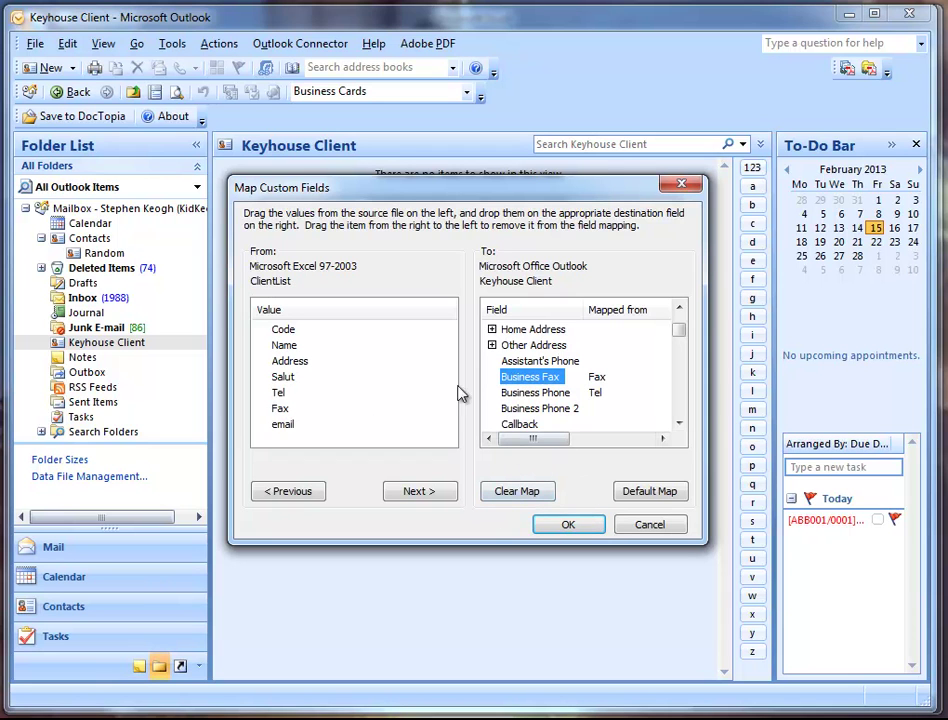
pyautogui.click(554, 530)
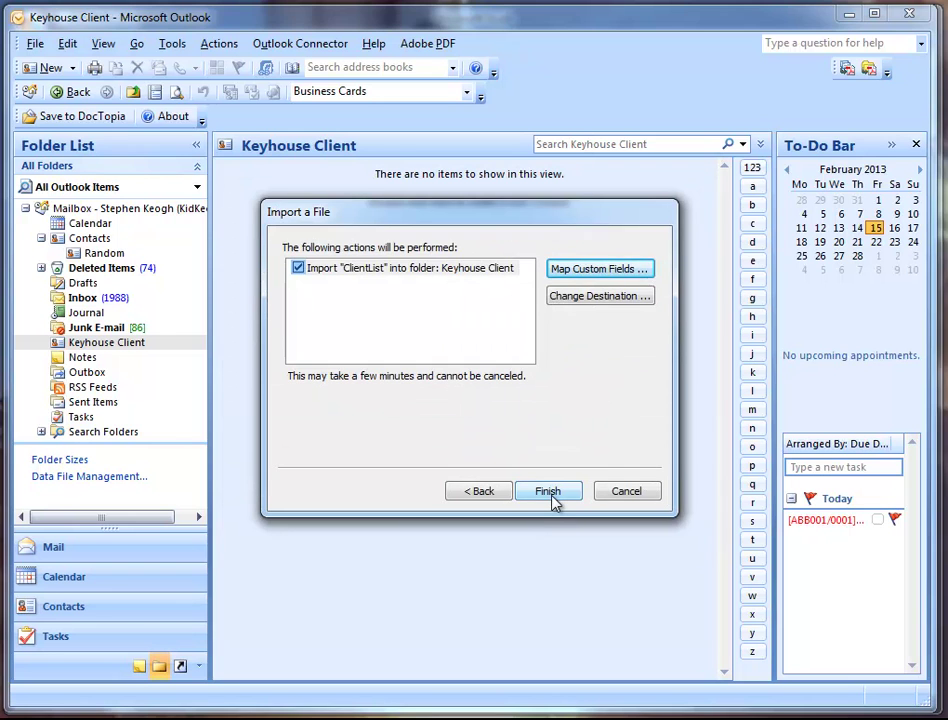
# Finish the import and scroll through the 62 new Keyhouse Client business cards
pyautogui.click(550, 496)
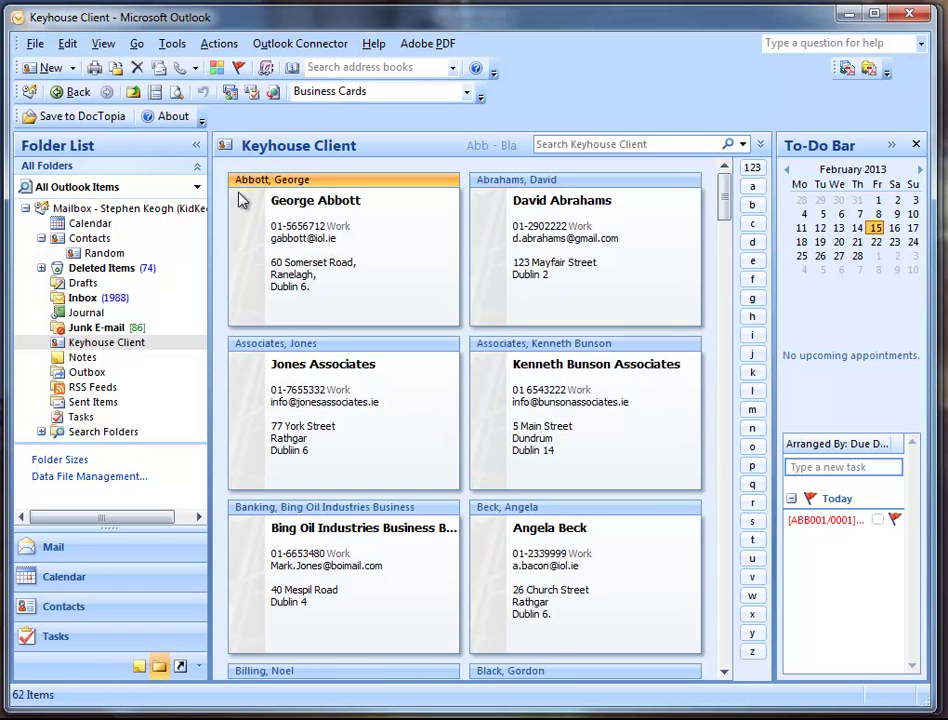
pyautogui.scroll(-2, 601, 318)
pyautogui.scroll(-18, 601, 318)
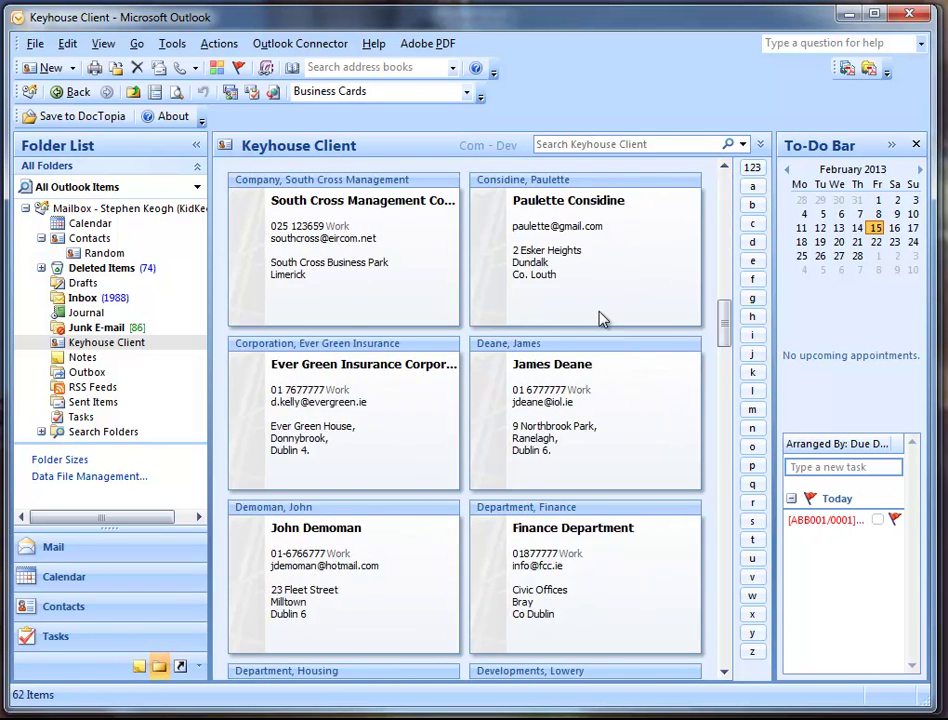
pyautogui.scroll(20, 601, 318)
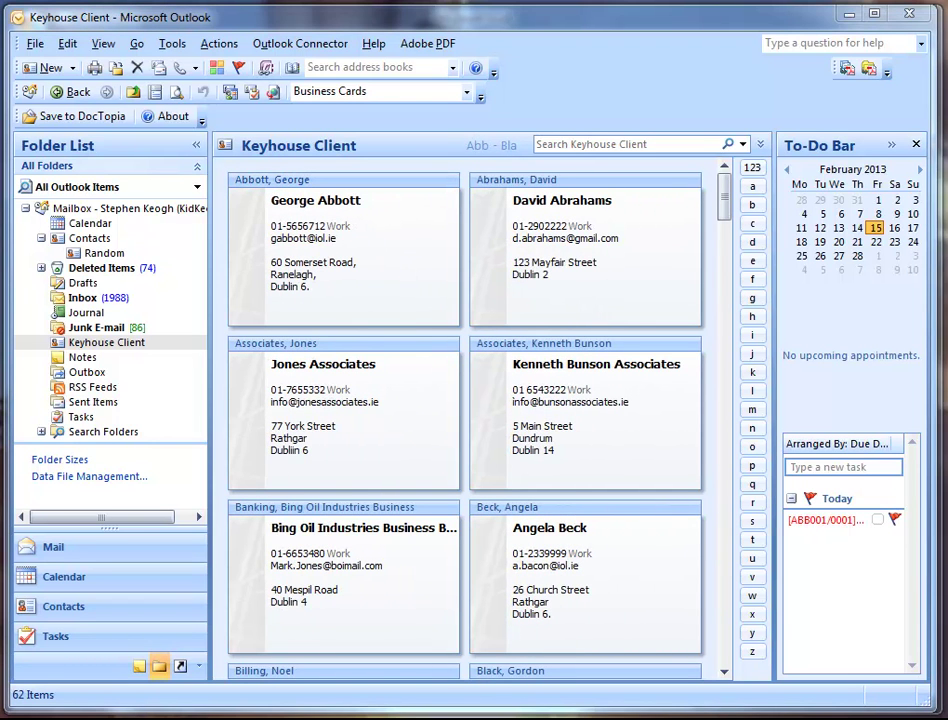
pyautogui.press('Return')
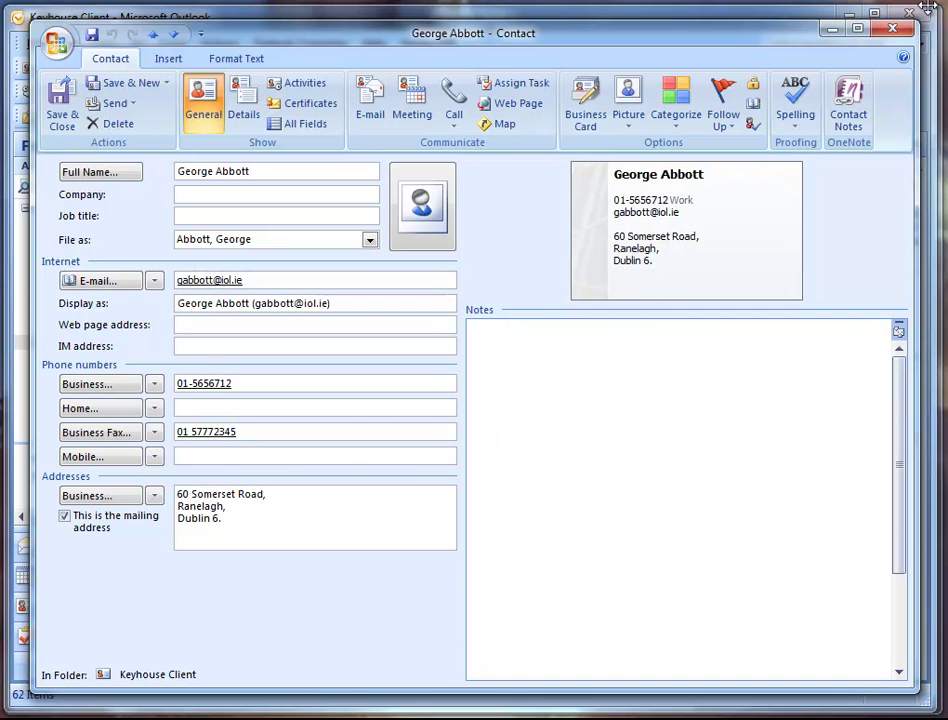
pyautogui.click(893, 29)
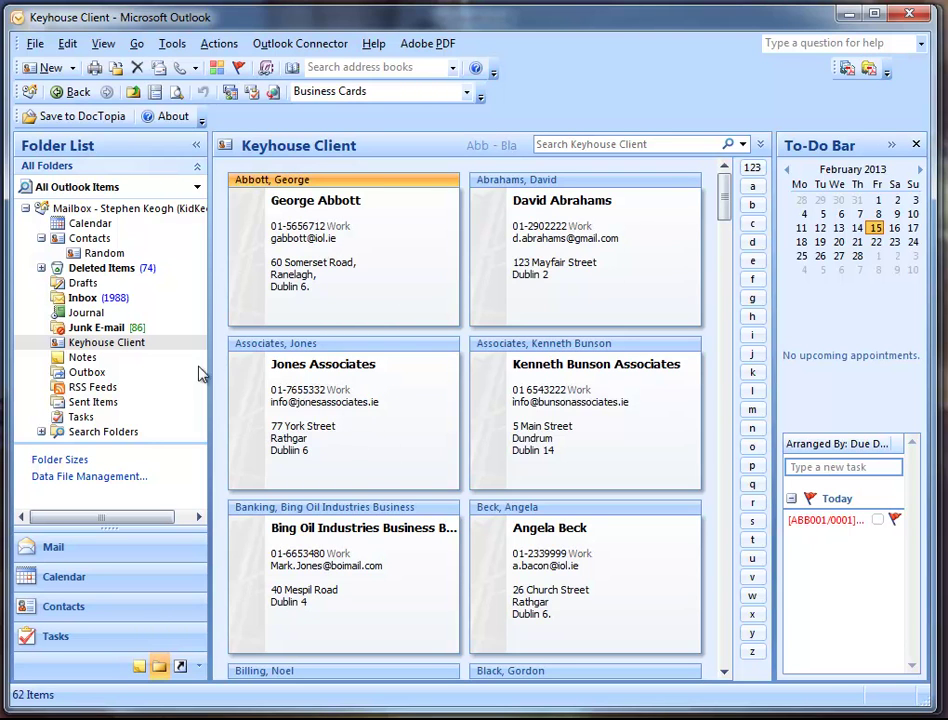
pyautogui.click(130, 345)
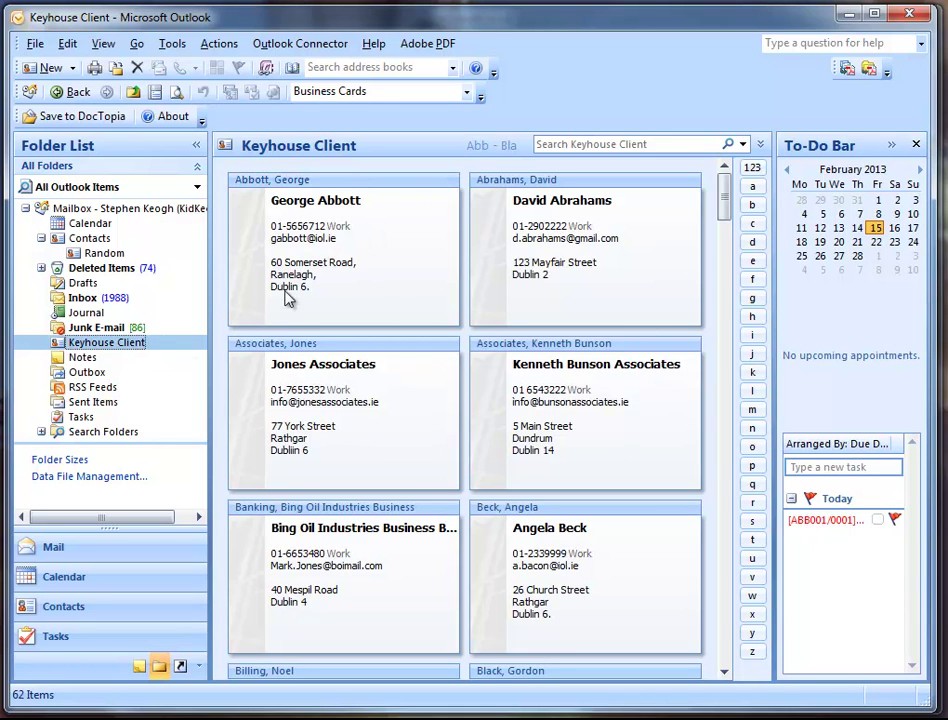
pyautogui.click(412, 229)
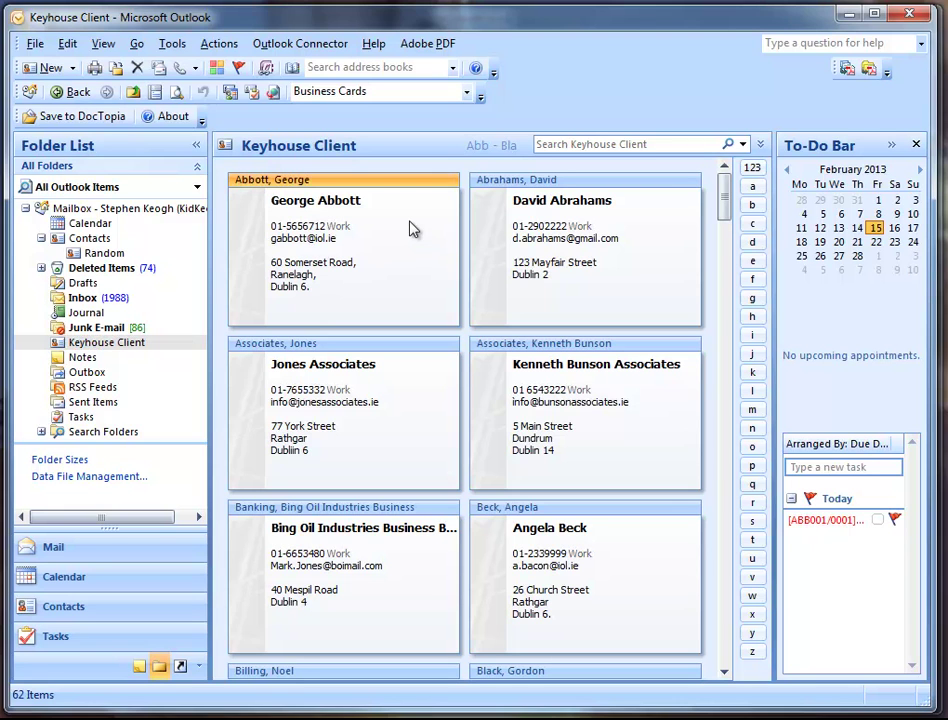
# Select all 62 contact cards in the Keyhouse Client folder with Edit > Select All
pyautogui.rightClick(405, 257)
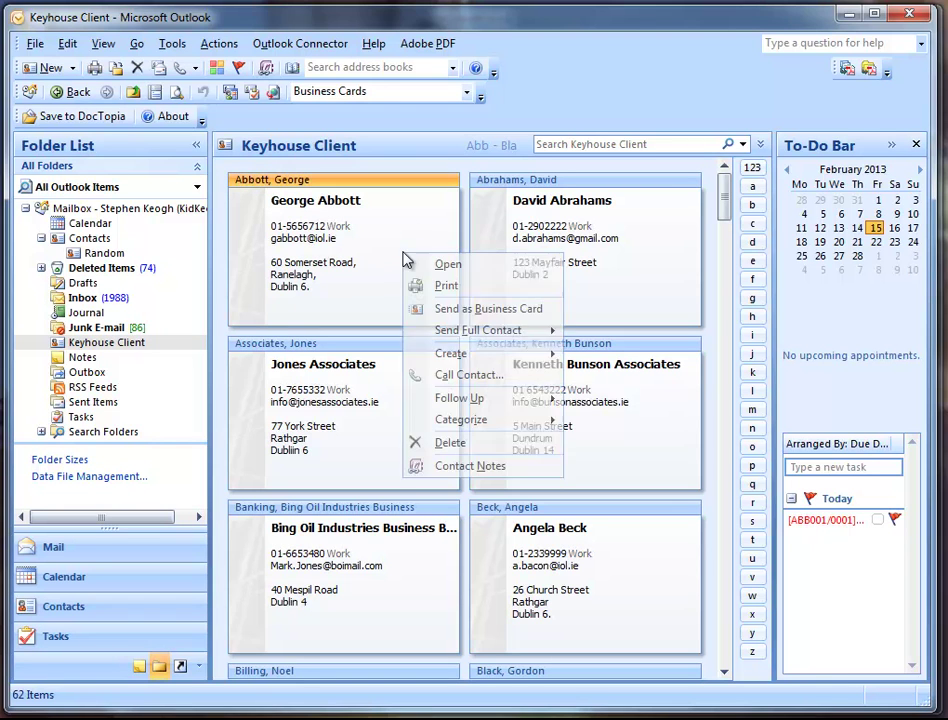
pyautogui.click(67, 44)
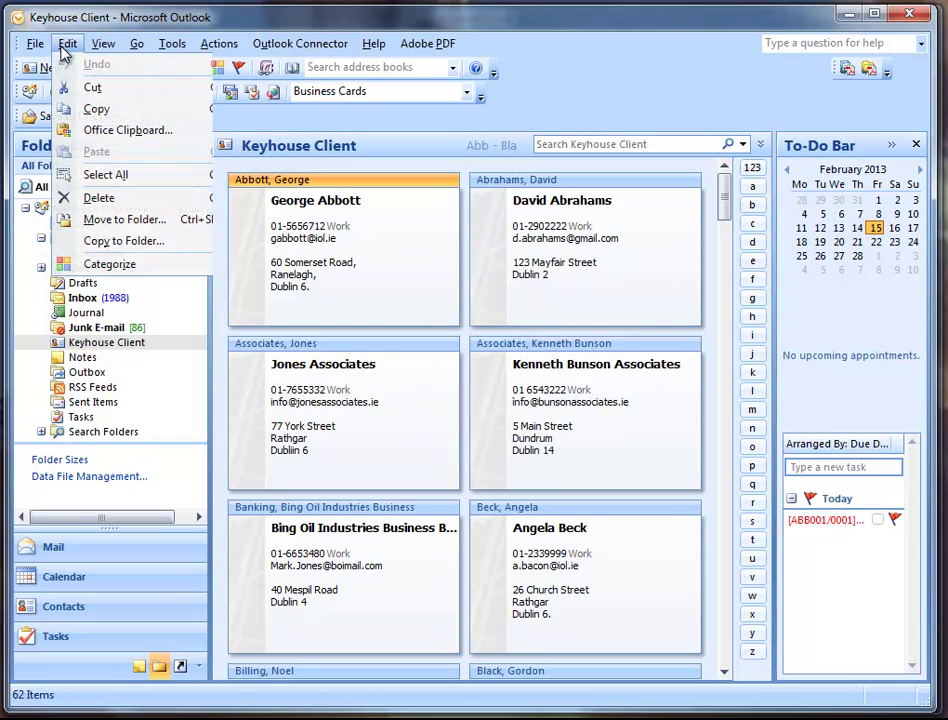
pyautogui.click(110, 176)
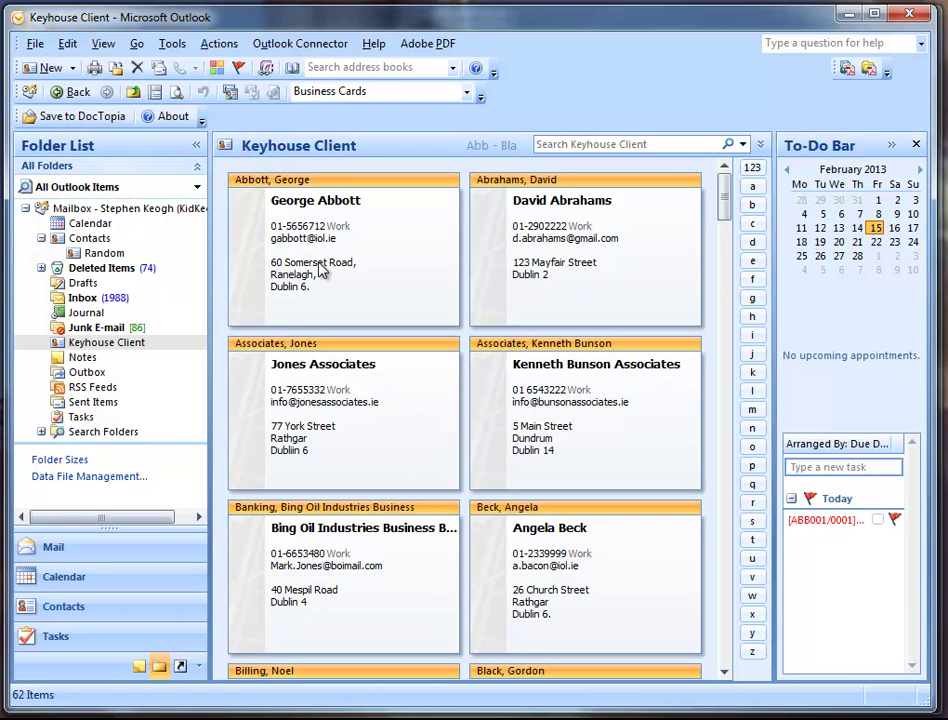
pyautogui.click(62, 43)
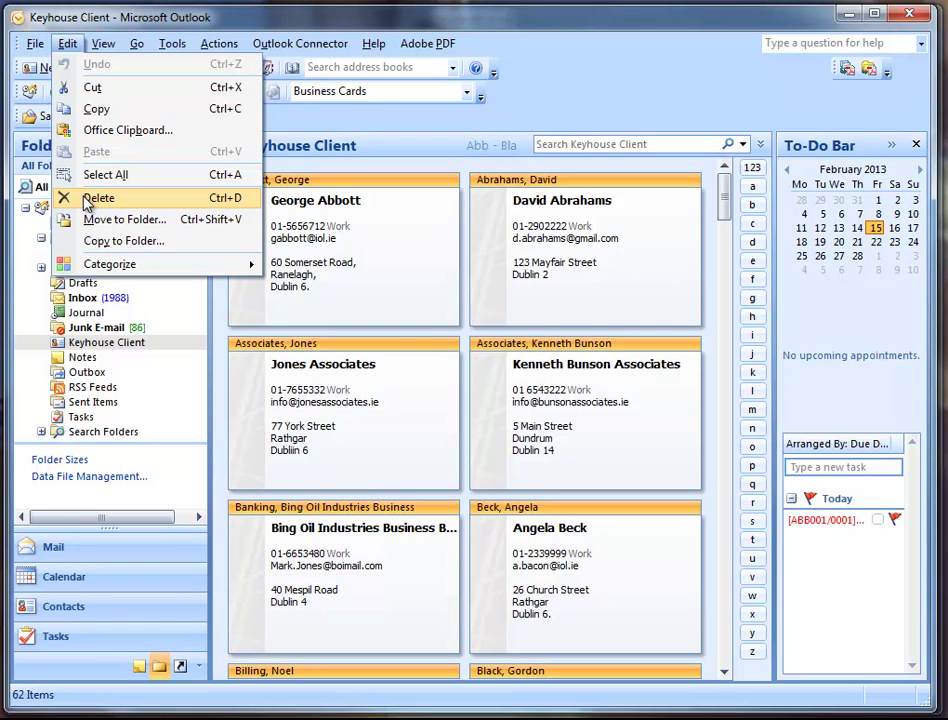
pyautogui.click(138, 42)
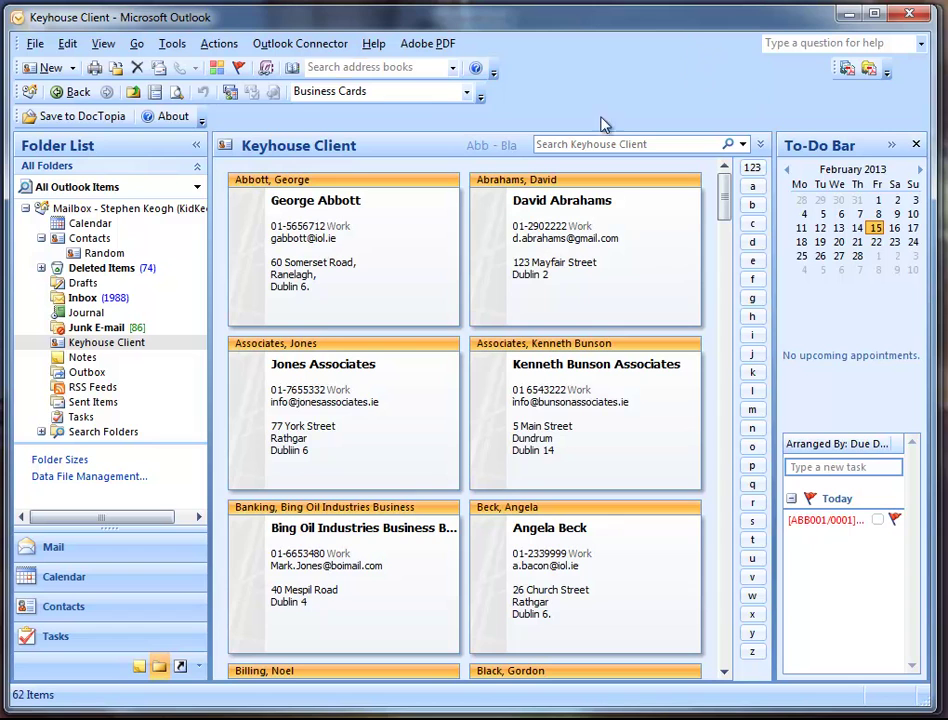